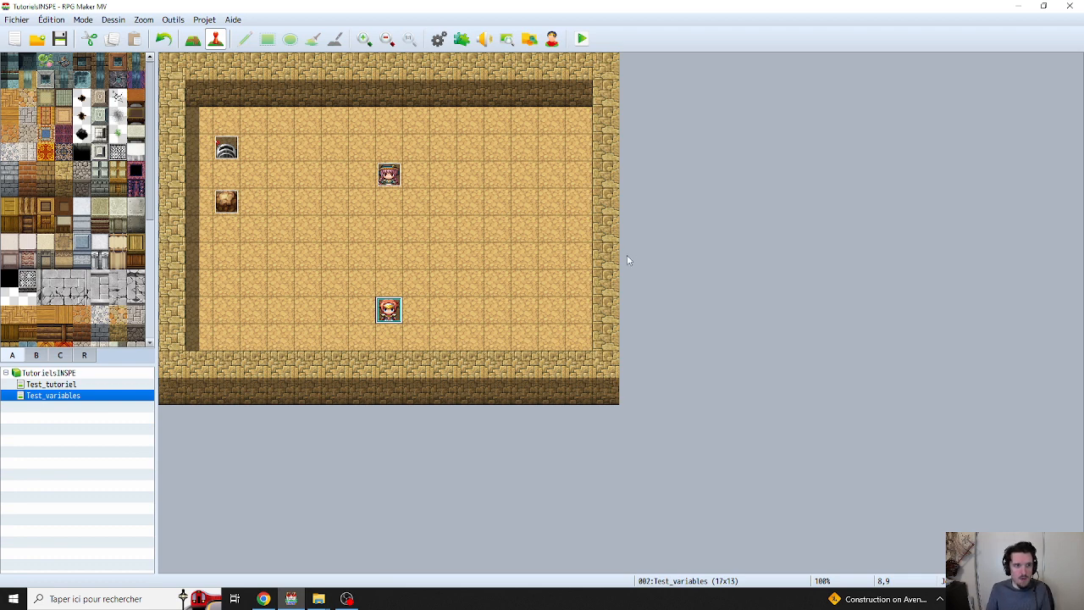
Delete the existing lever and boulder events near the room's left wall on the Test_variables map
click(229, 152)
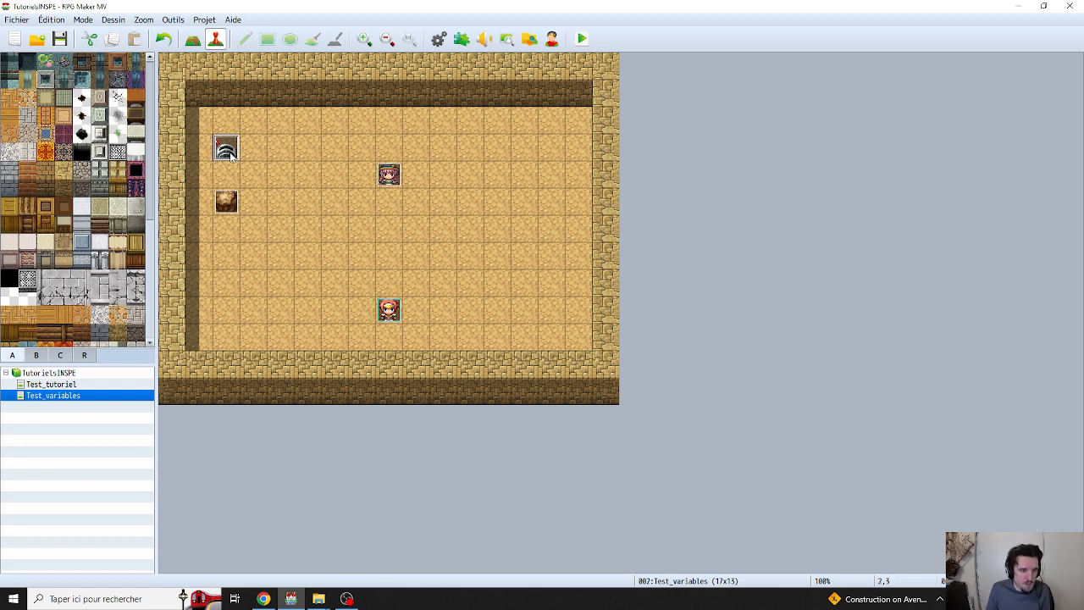
click(230, 201)
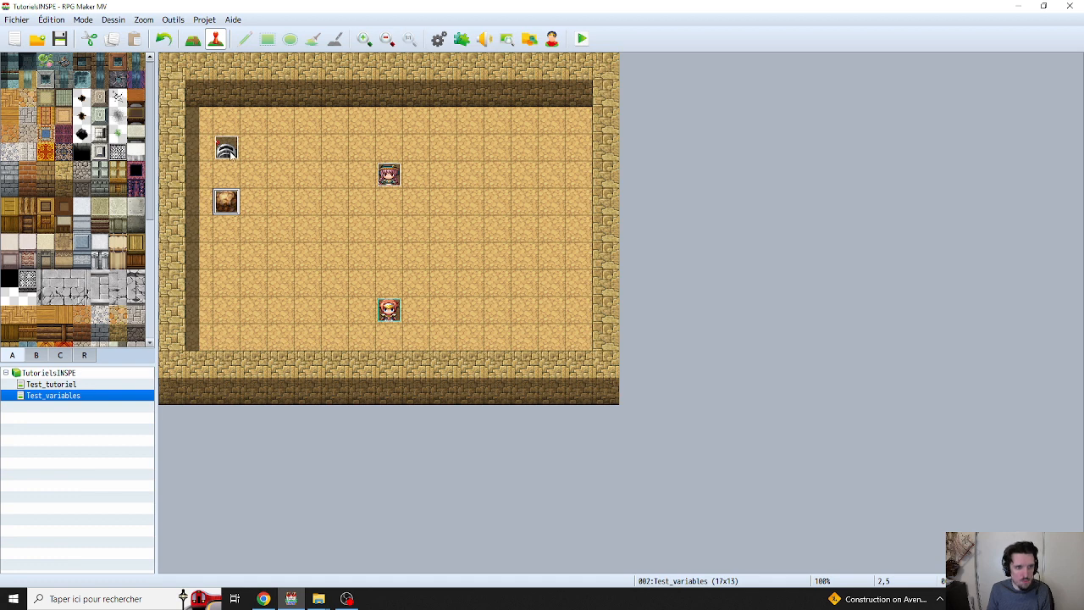
click(231, 153)
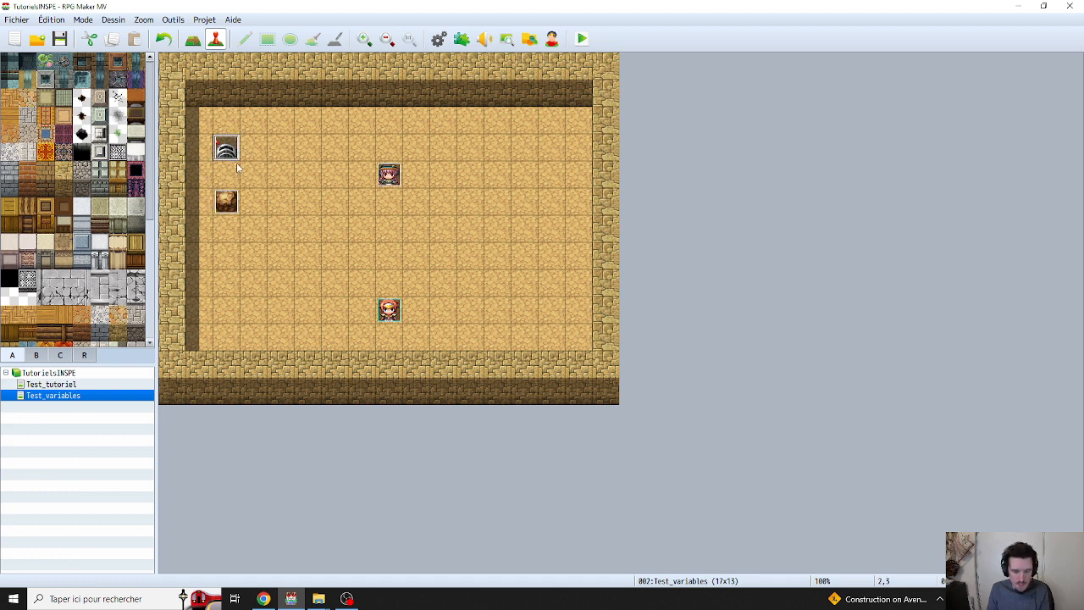
key(Delete)
click(227, 205)
key(Delete)
Create an event on the empty tile 2,3 where the lever stood and name it Interrupteur
double_click(231, 146)
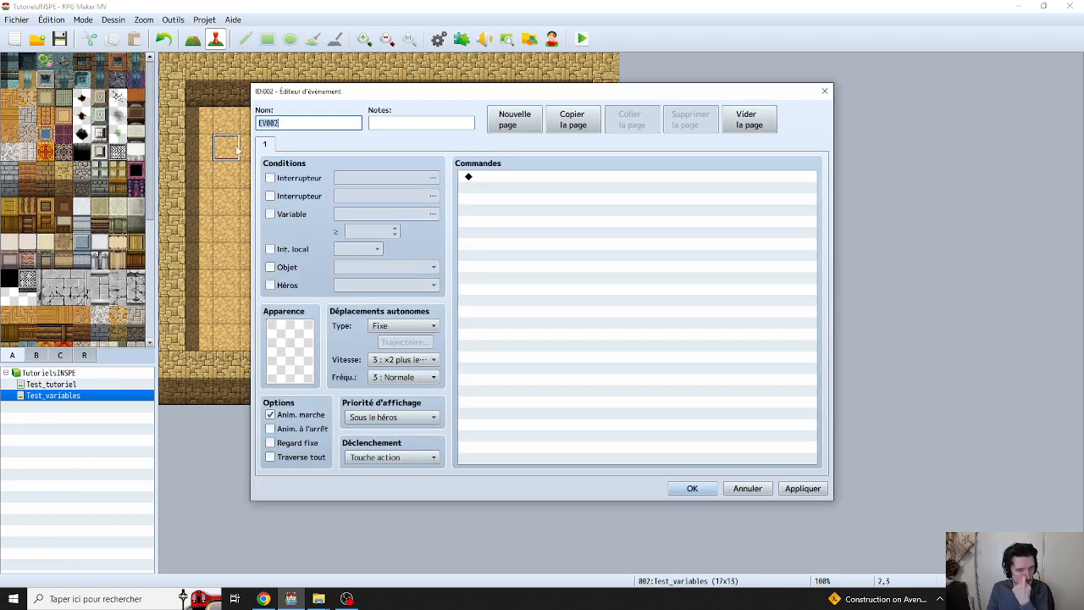
text(Int)
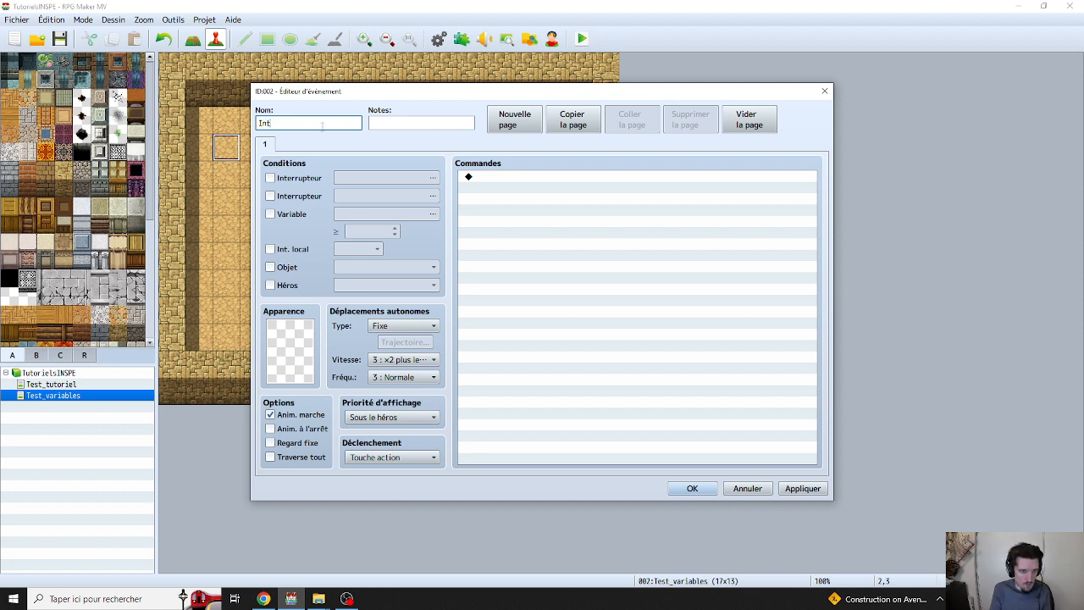
text(errupteur)
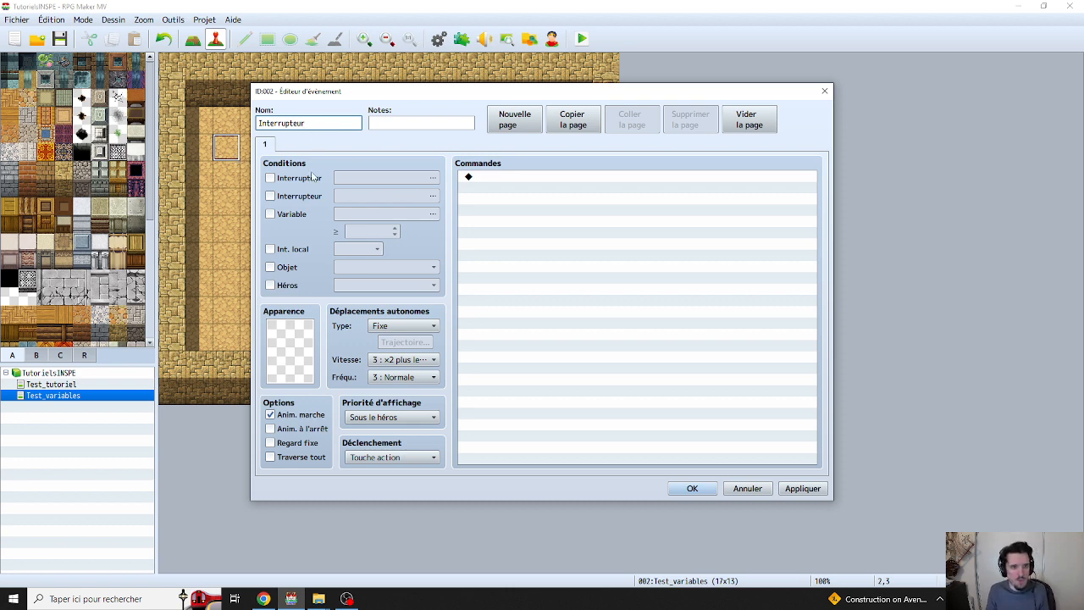
Give the Interrupteur event the first lever image from the !Switch1 set and save the event
click(306, 351)
double_click(306, 351)
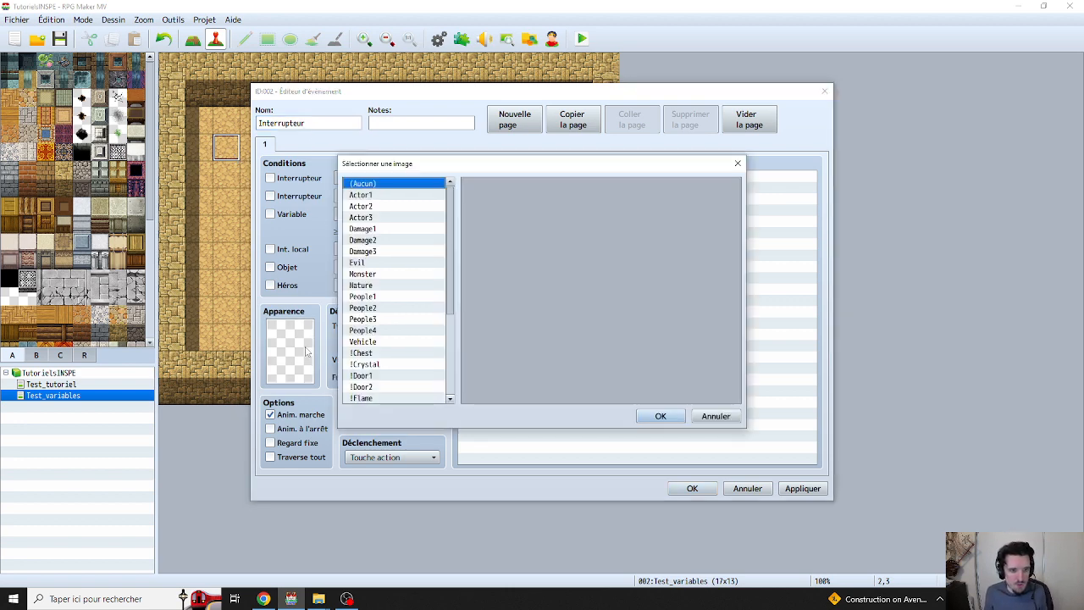
drag(361, 307, 394, 320)
scroll(362, 375, down, 1)
click(378, 343)
click(378, 354)
click(378, 362)
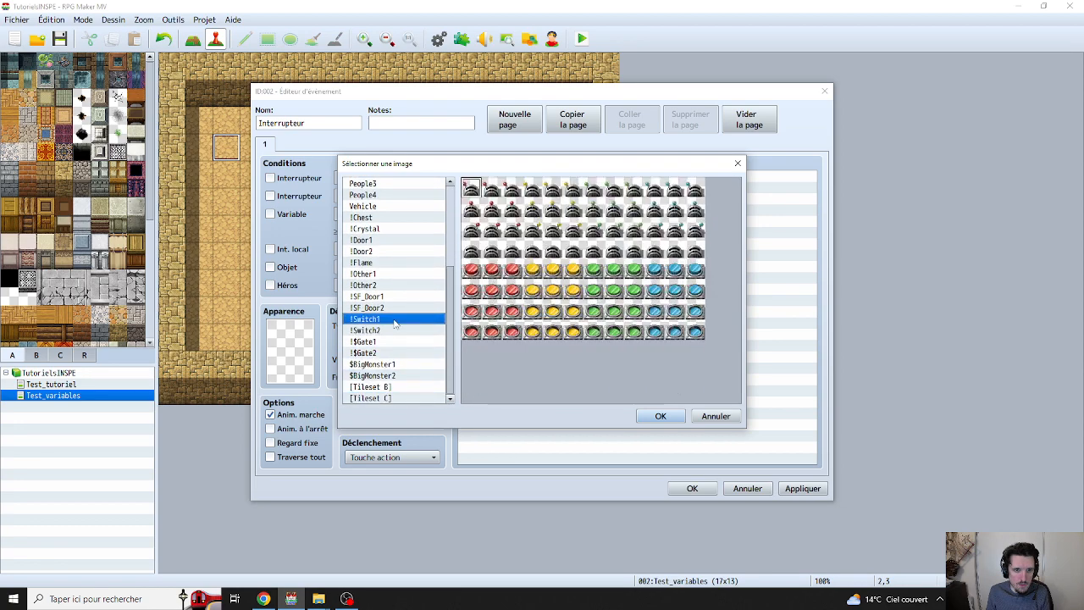
click(661, 416)
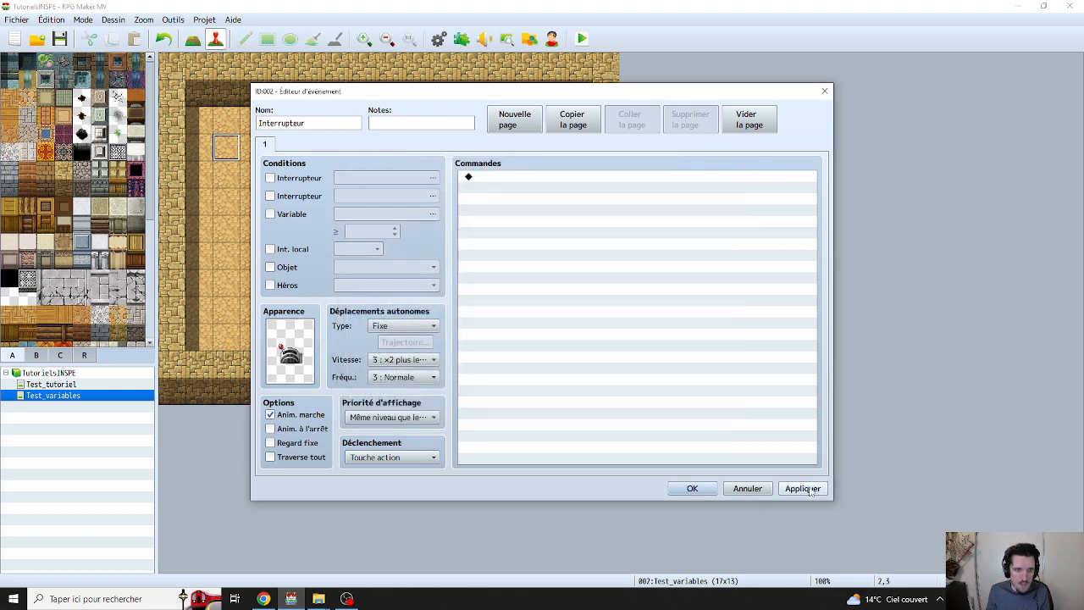
click(690, 488)
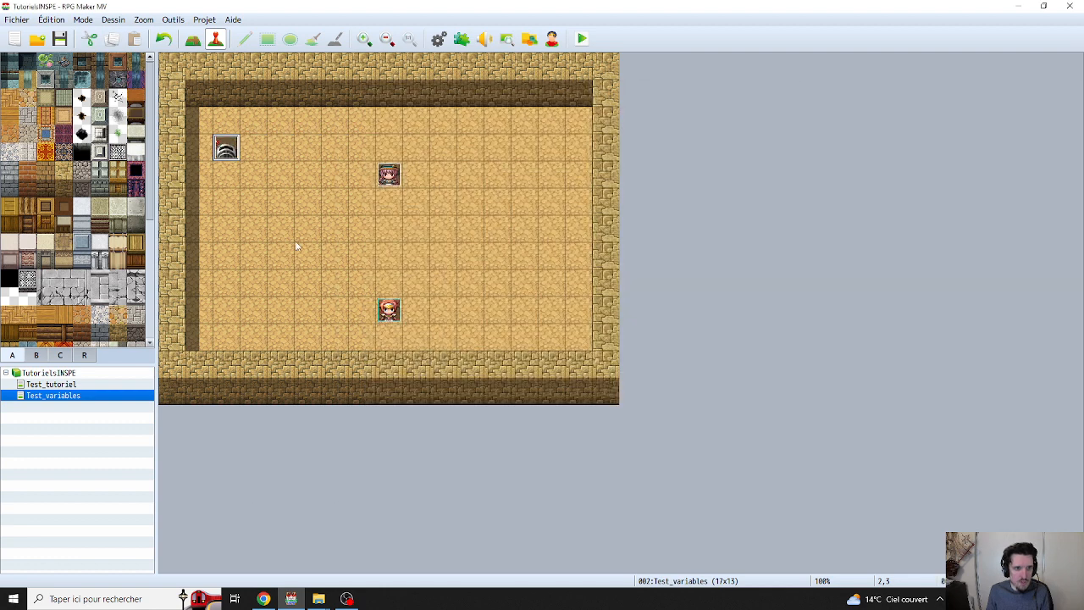
Create an event named Rocher on tile 2,5 with the brown boulder image from the !Other1 set
double_click(223, 200)
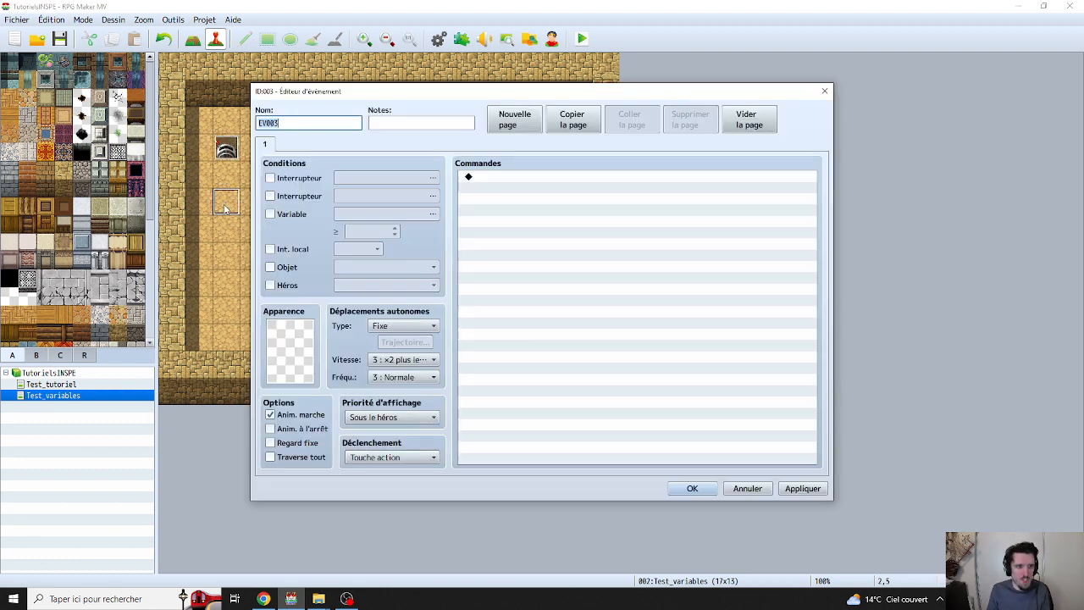
text(Rocher)
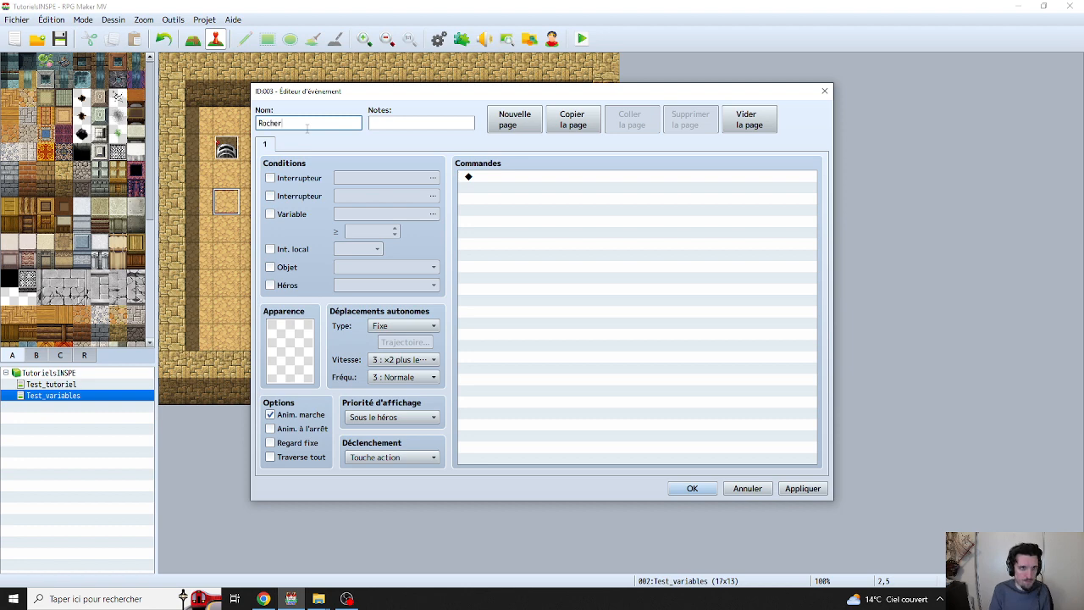
double_click(287, 370)
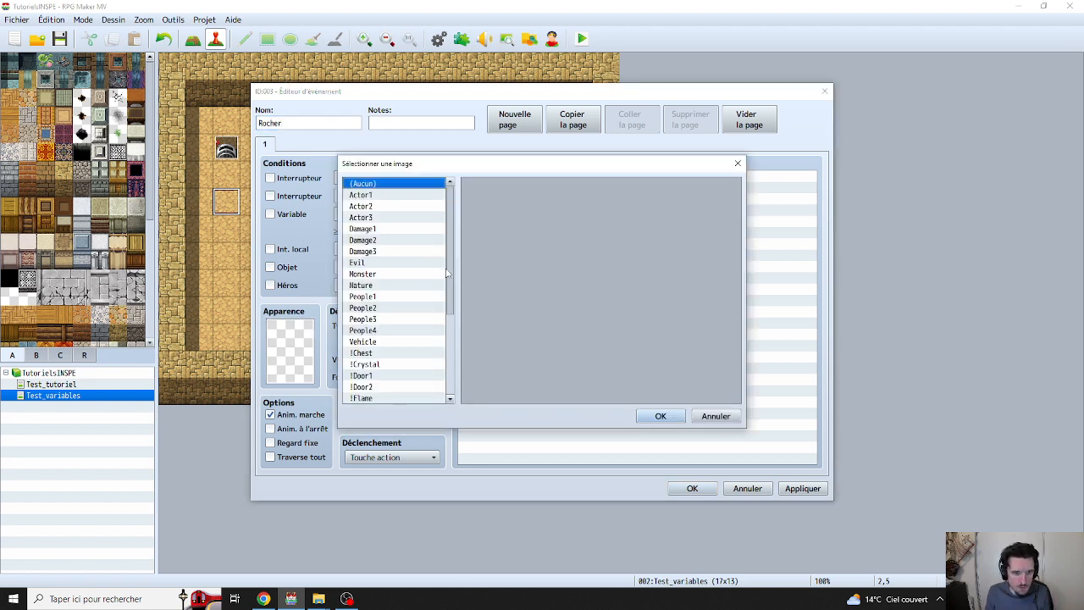
scroll(414, 319, down, 4)
drag(414, 319, 411, 271)
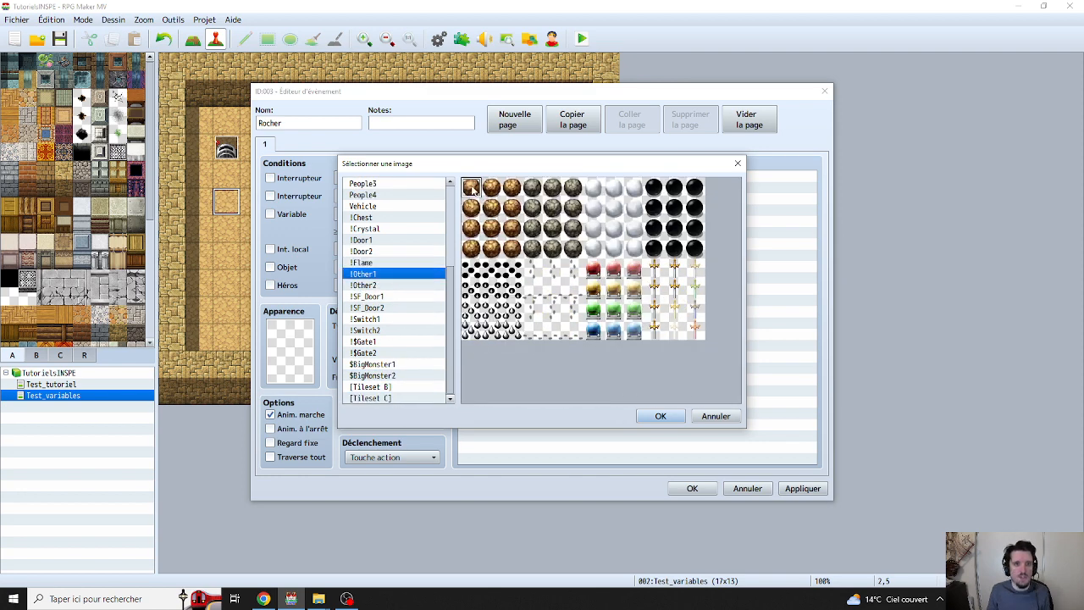
click(661, 416)
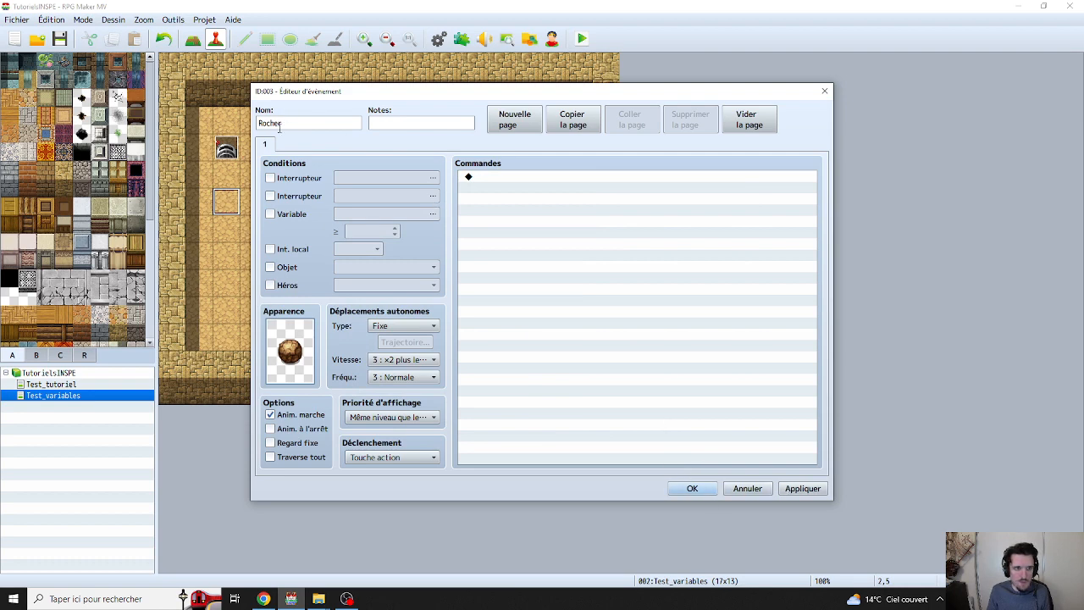
click(692, 488)
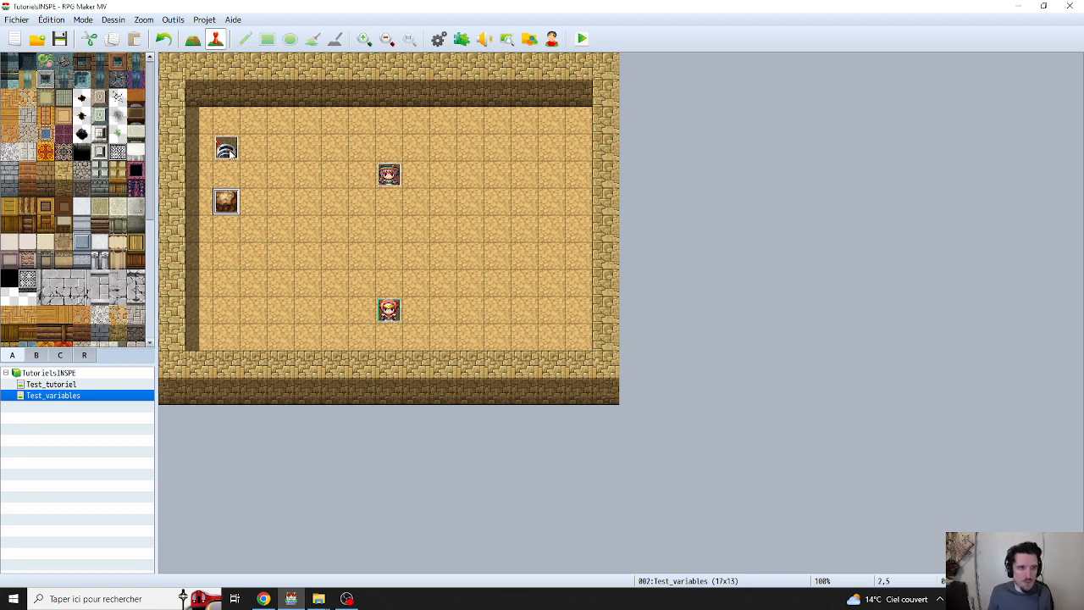
Open the Interrupteur event for editing and choose Même niveau que le héros as its display priority
double_click(227, 150)
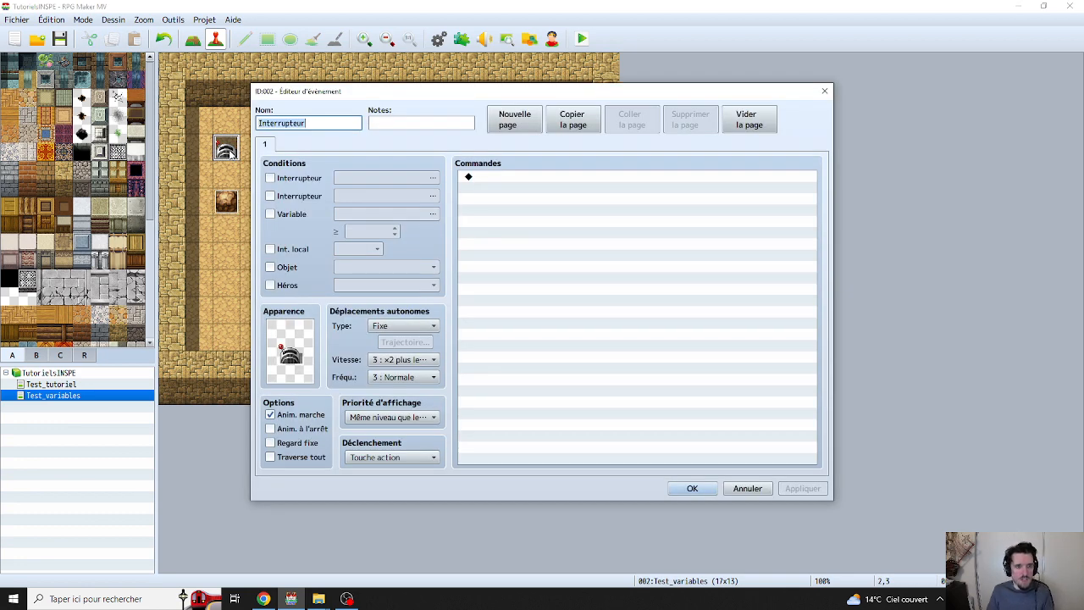
right_click(479, 181)
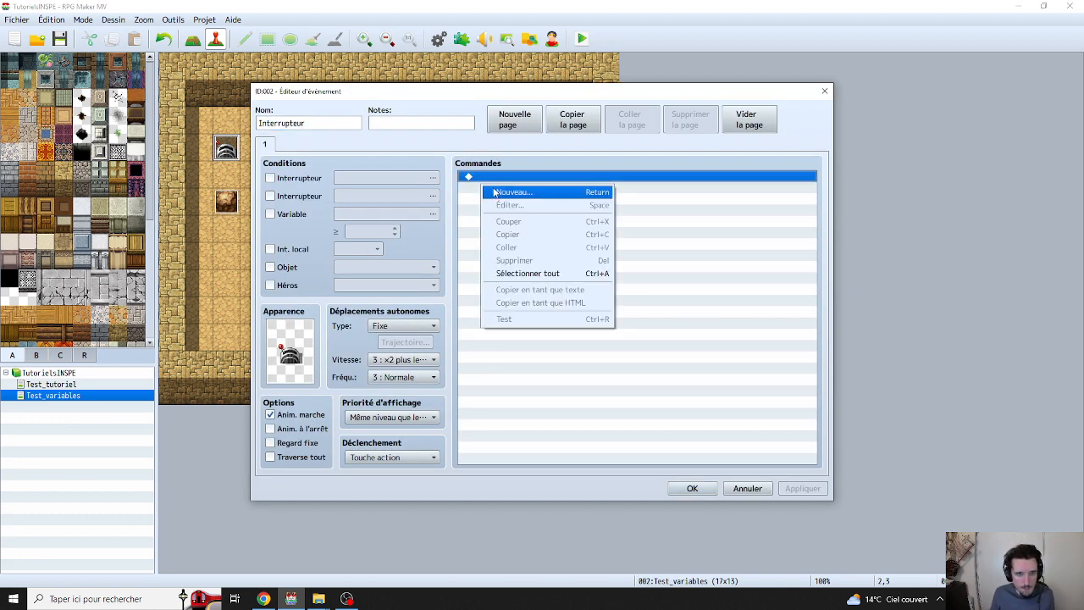
click(460, 375)
click(391, 420)
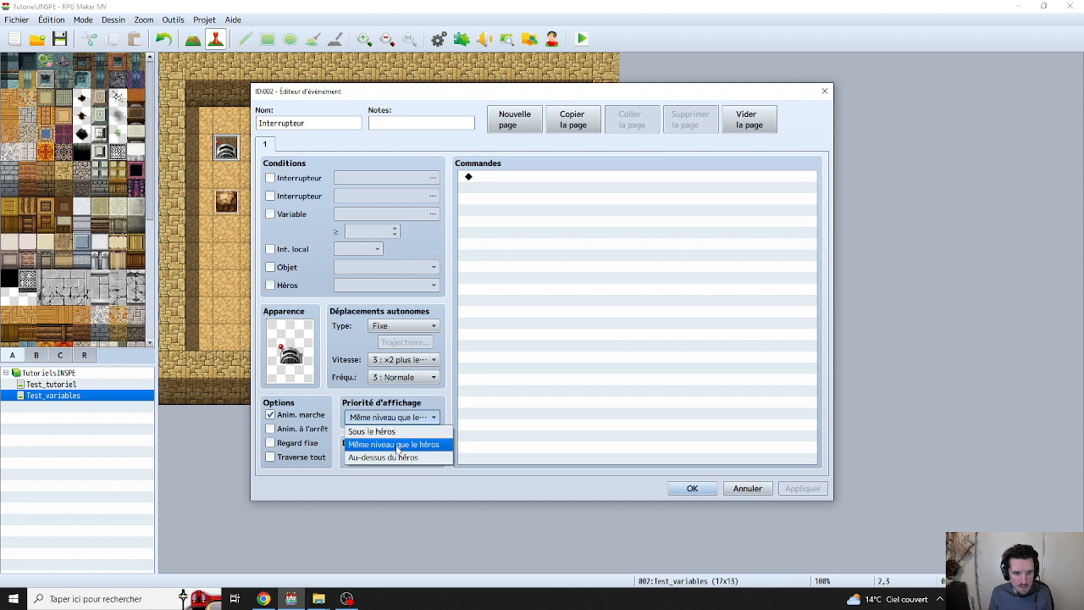
click(397, 446)
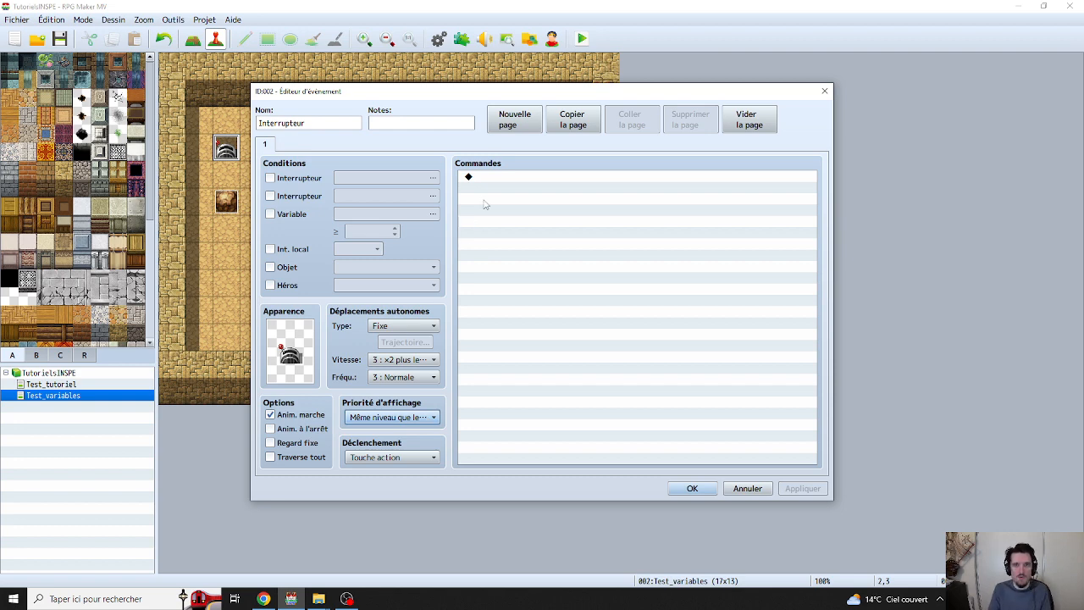
Start a Modifier un interrupteur command in the Interrupteur event and raise the maximum number of switches to 60
double_click(496, 178)
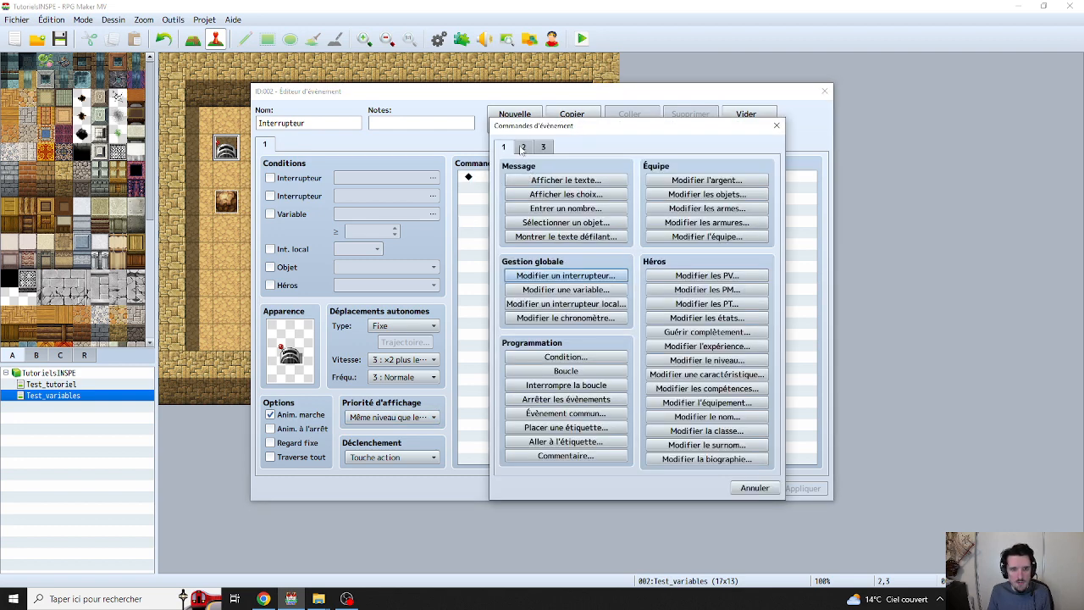
click(558, 276)
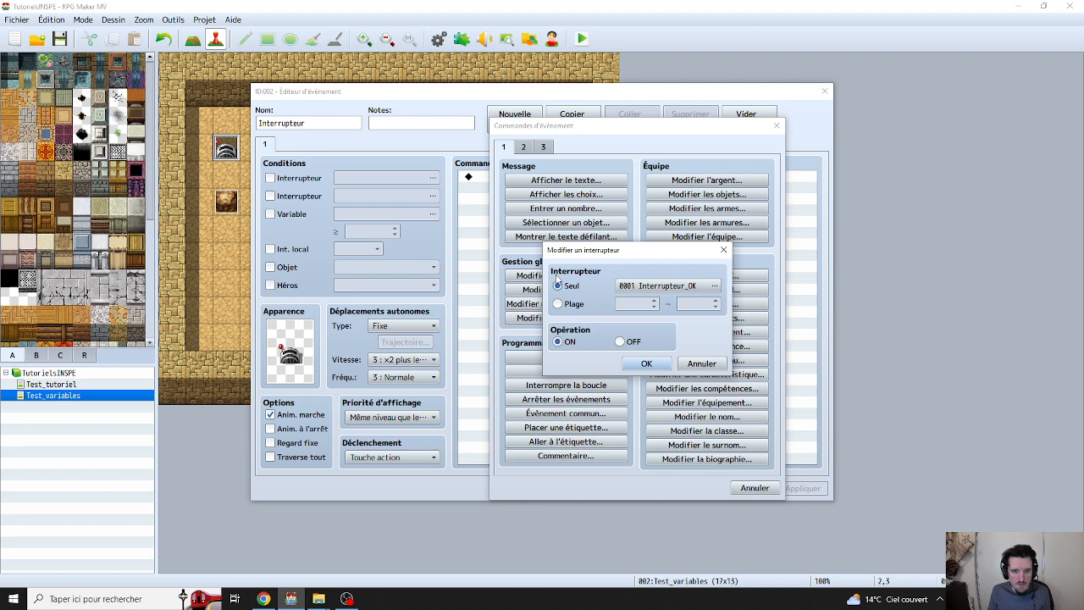
click(650, 289)
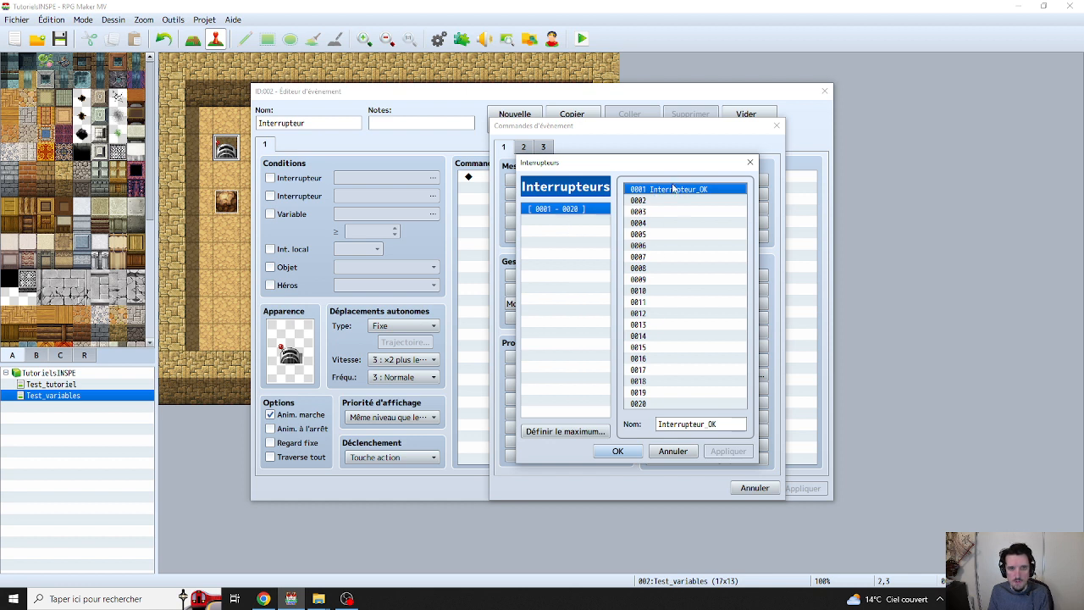
click(665, 313)
drag(669, 333, 692, 139)
click(565, 432)
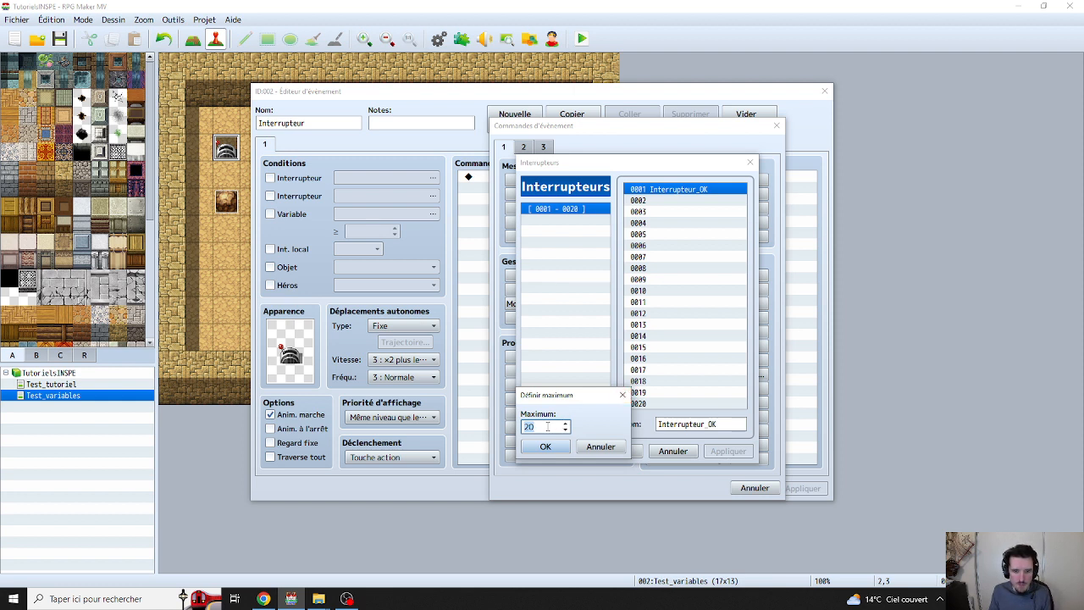
text(60)
key(Return)
Examine the switch ranges 0021–0040 and 0041–0060, and return to switch 0001 to review its name
click(594, 219)
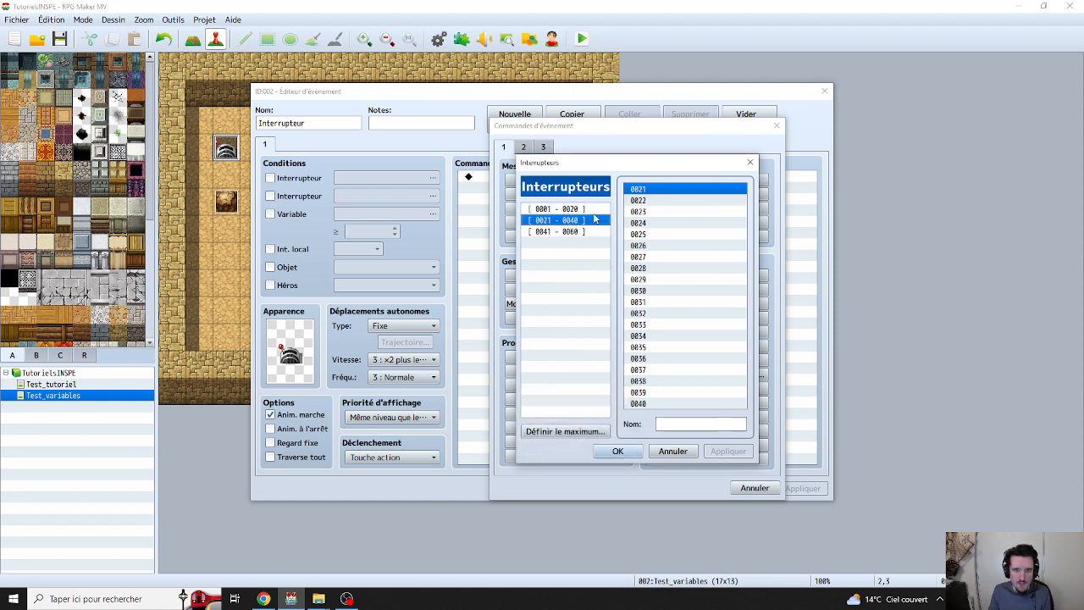
click(660, 348)
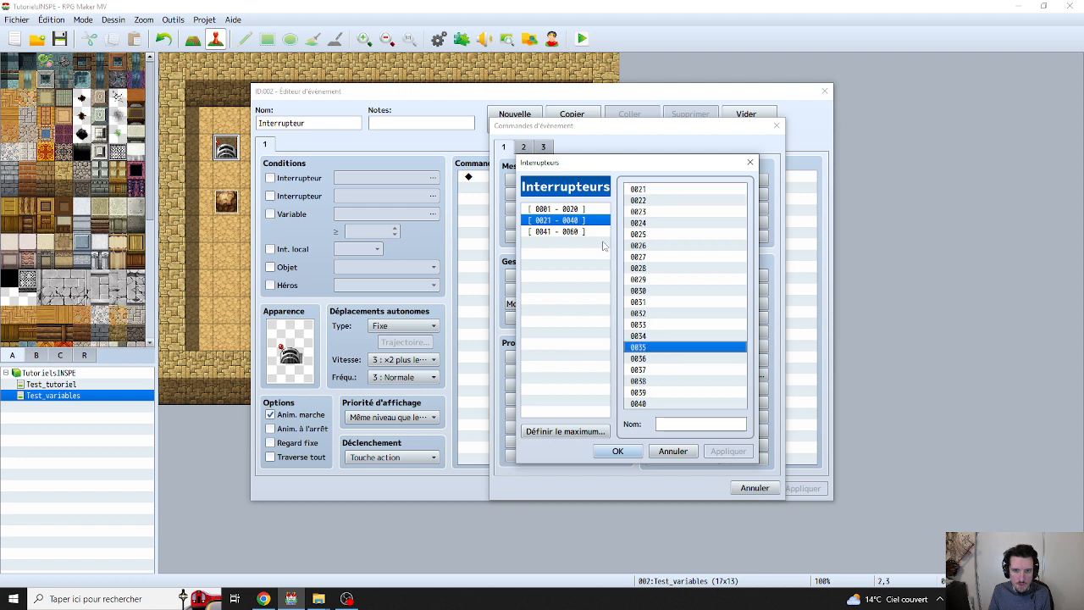
click(579, 232)
click(656, 404)
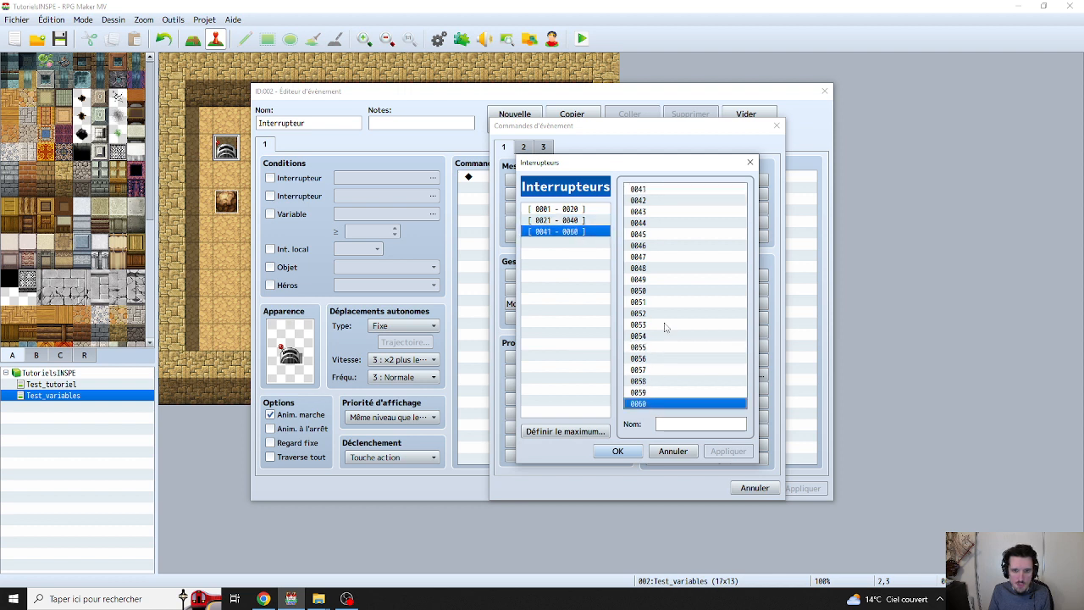
click(562, 208)
click(672, 189)
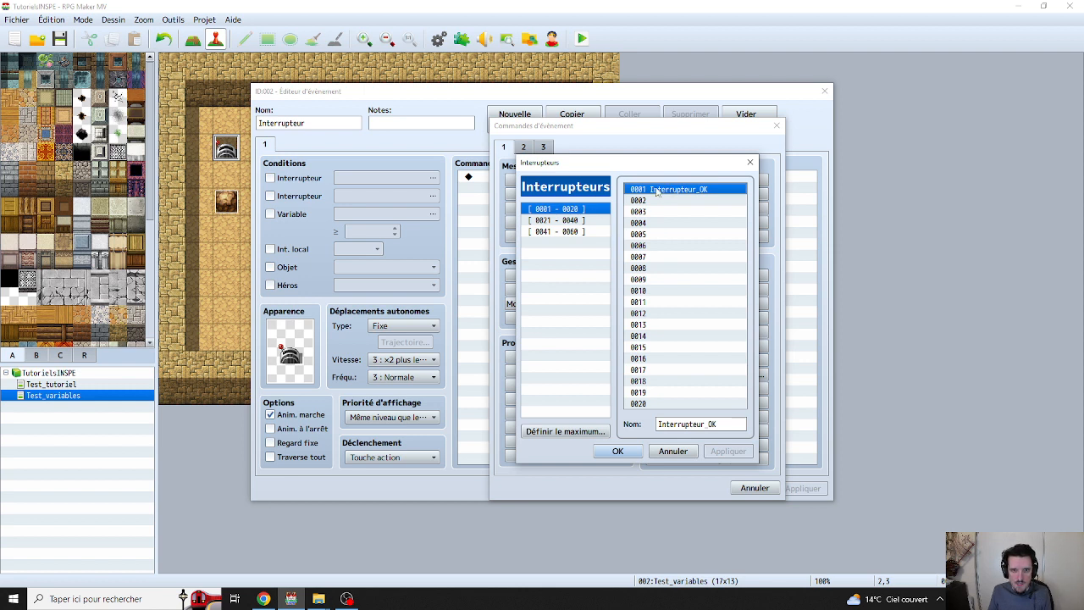
drag(740, 424, 646, 422)
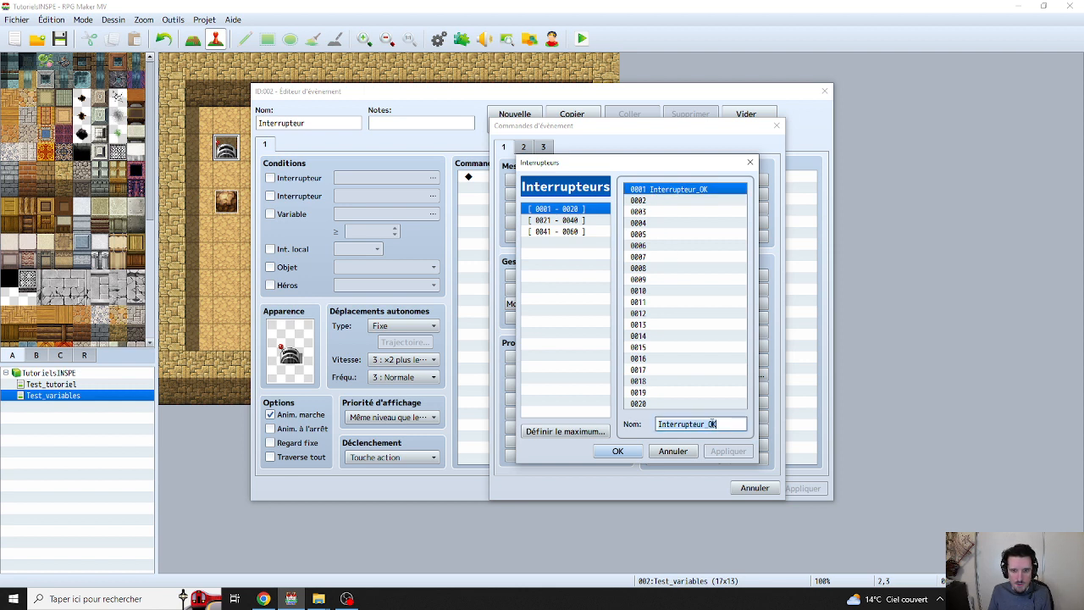
click(723, 426)
click(683, 190)
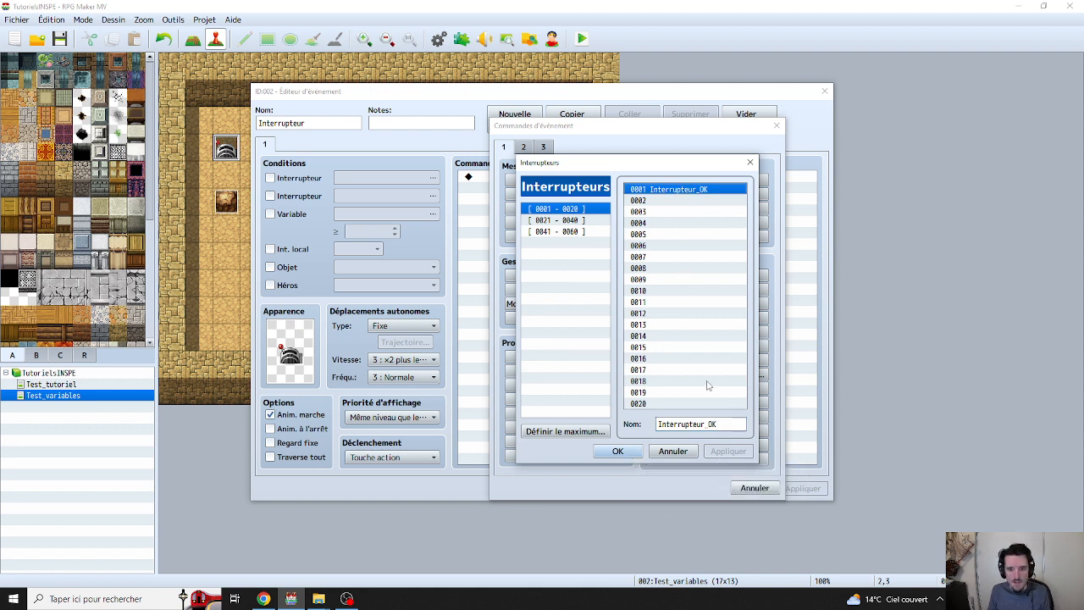
Add the command that turns the single switch 0001 Interrupteur_OK ON and save the Interrupteur event
click(628, 453)
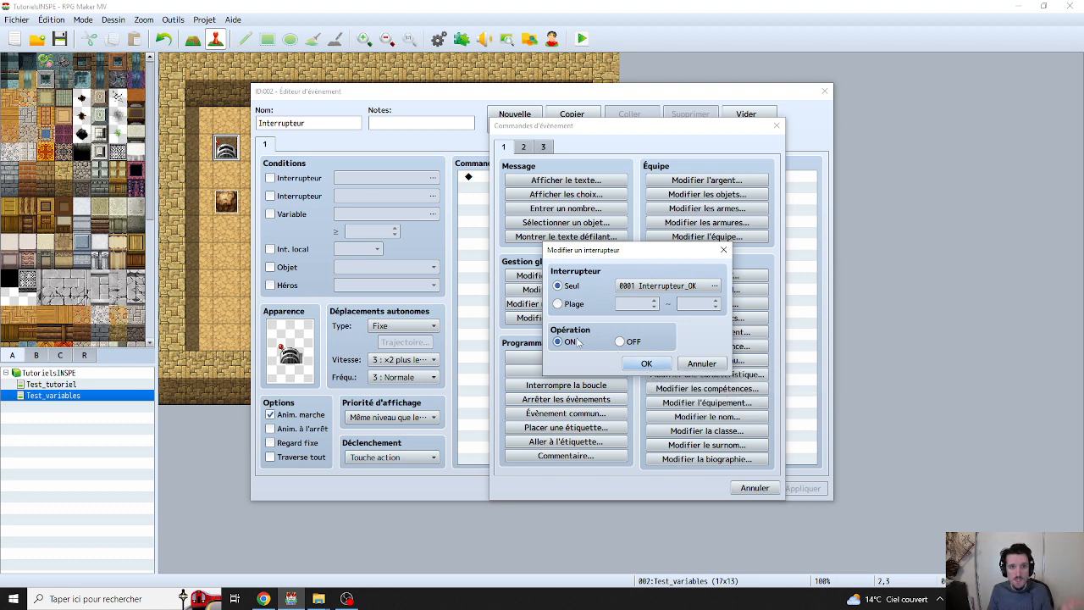
click(636, 367)
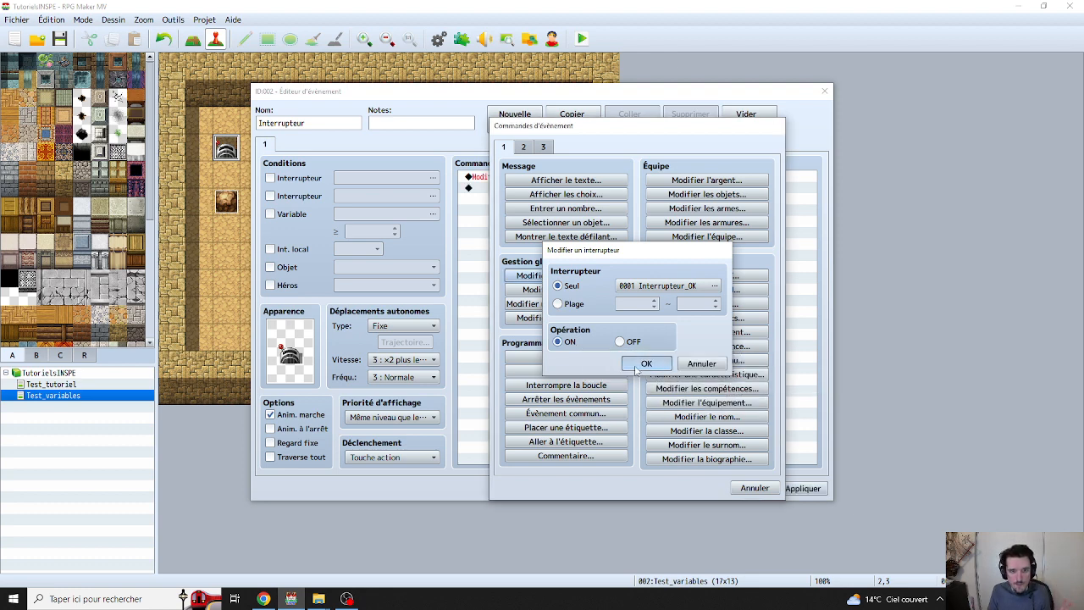
click(787, 489)
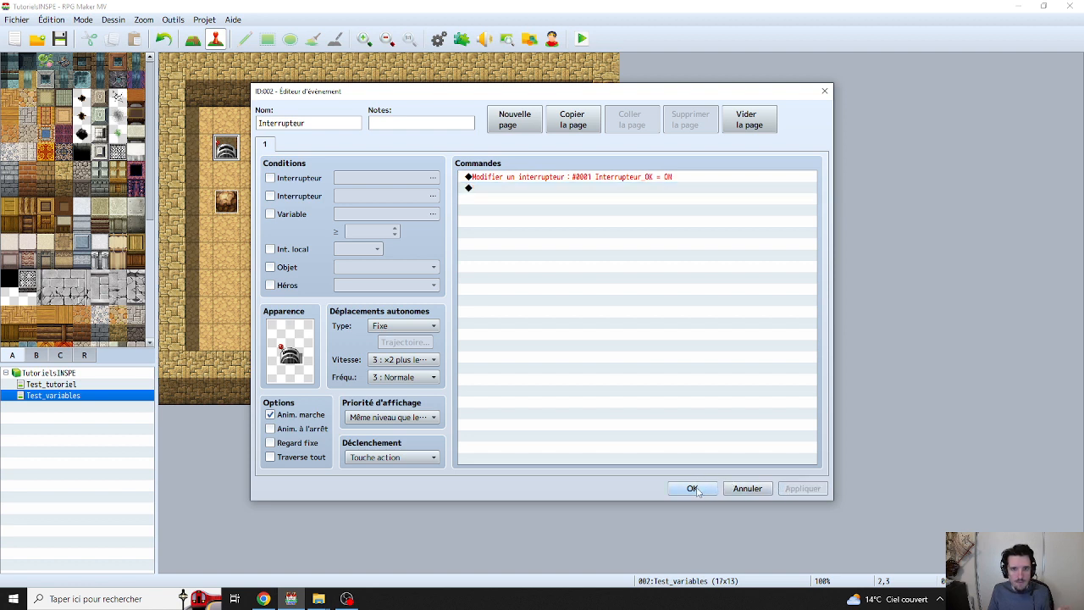
click(559, 180)
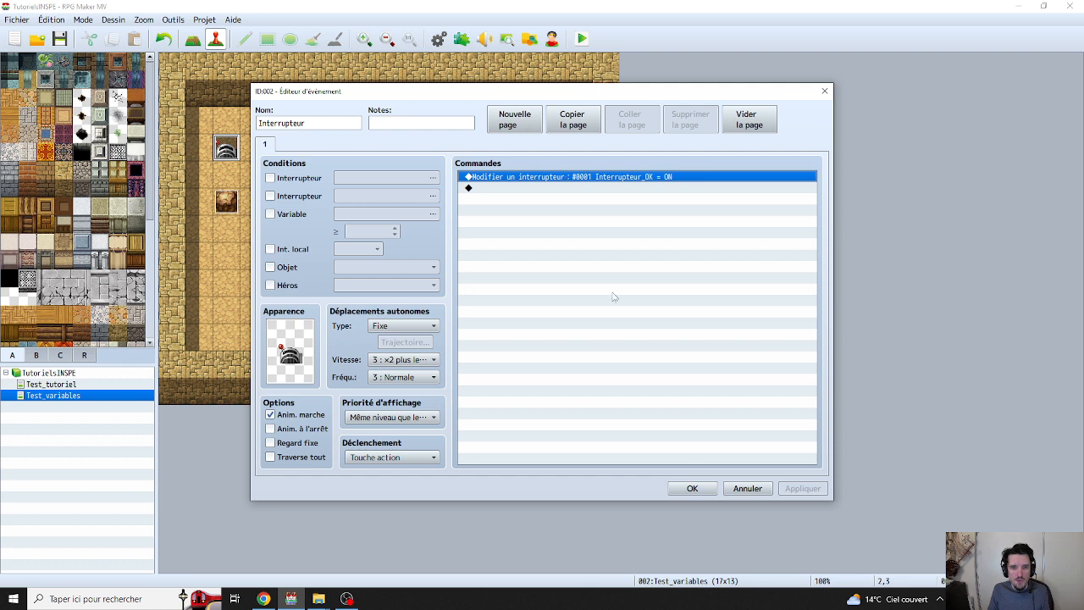
click(693, 489)
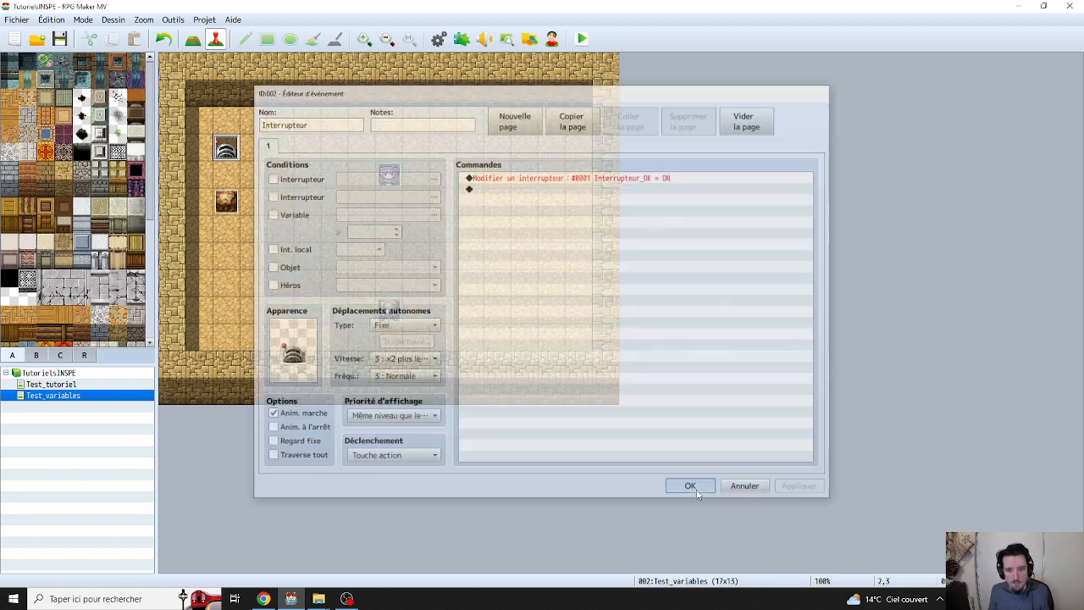
Open the Rocher event for editing and add a second, blank event page
double_click(225, 202)
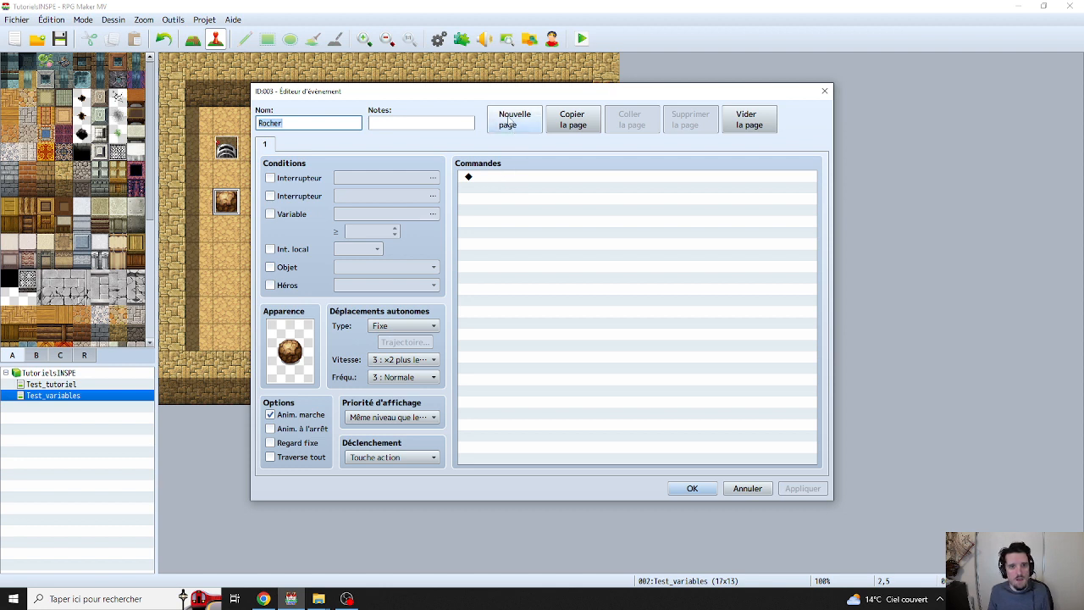
click(261, 145)
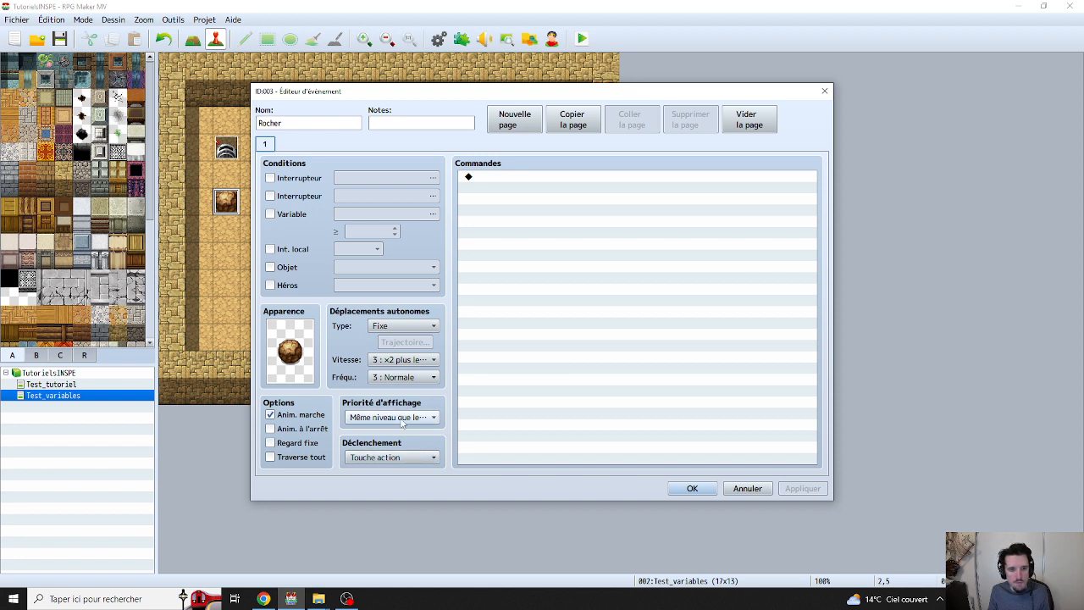
click(494, 180)
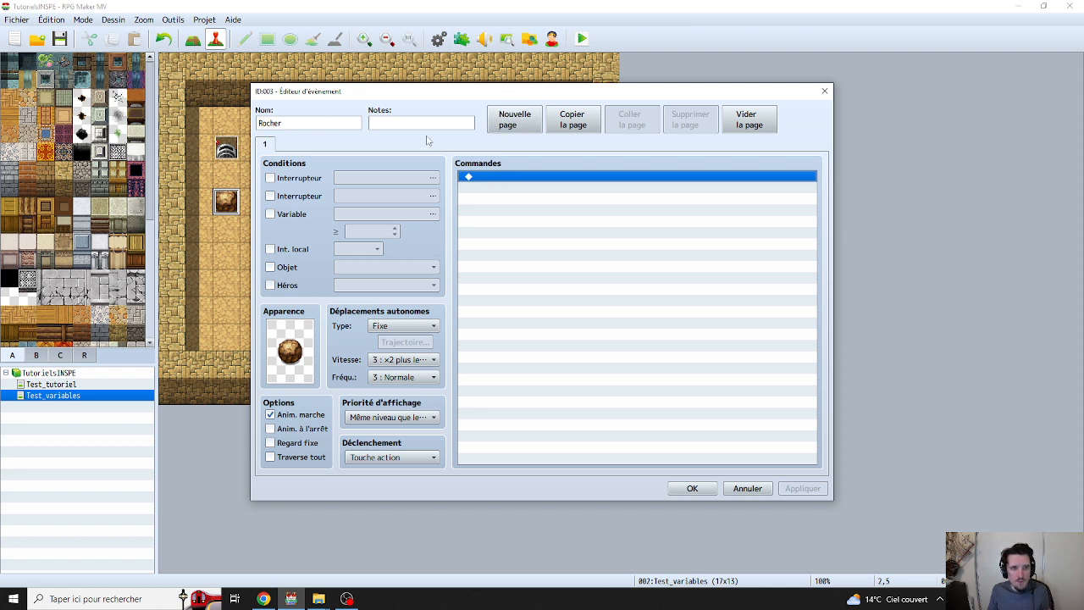
click(501, 125)
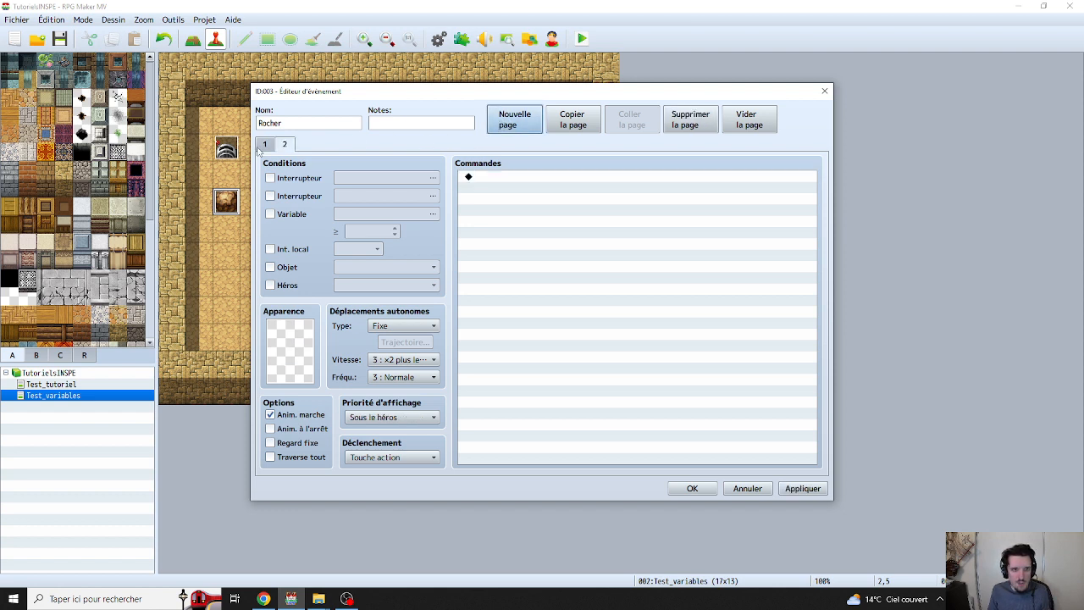
click(264, 145)
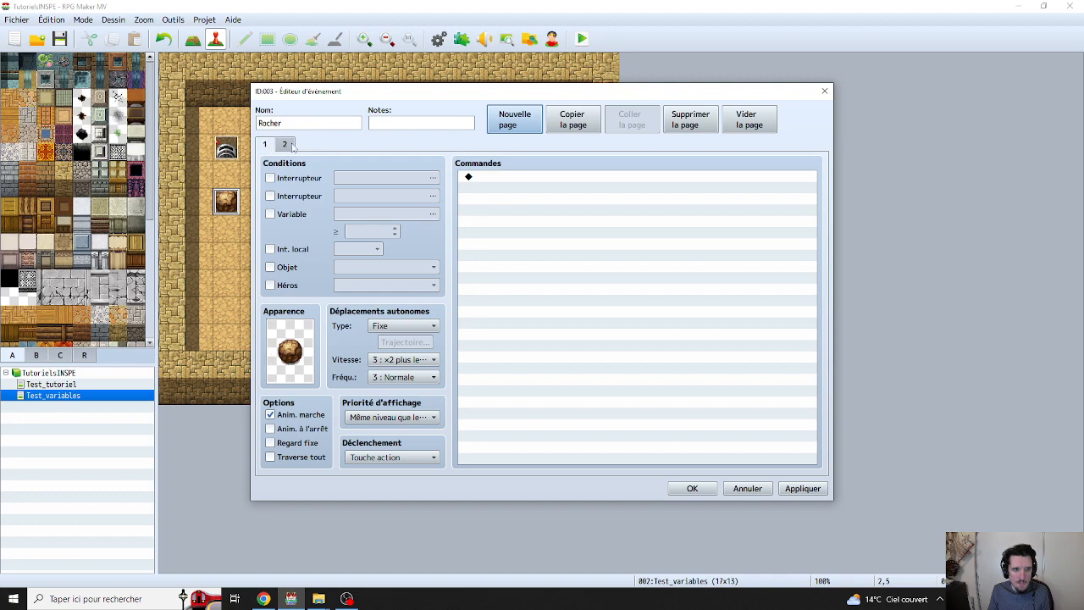
click(288, 146)
double_click(296, 347)
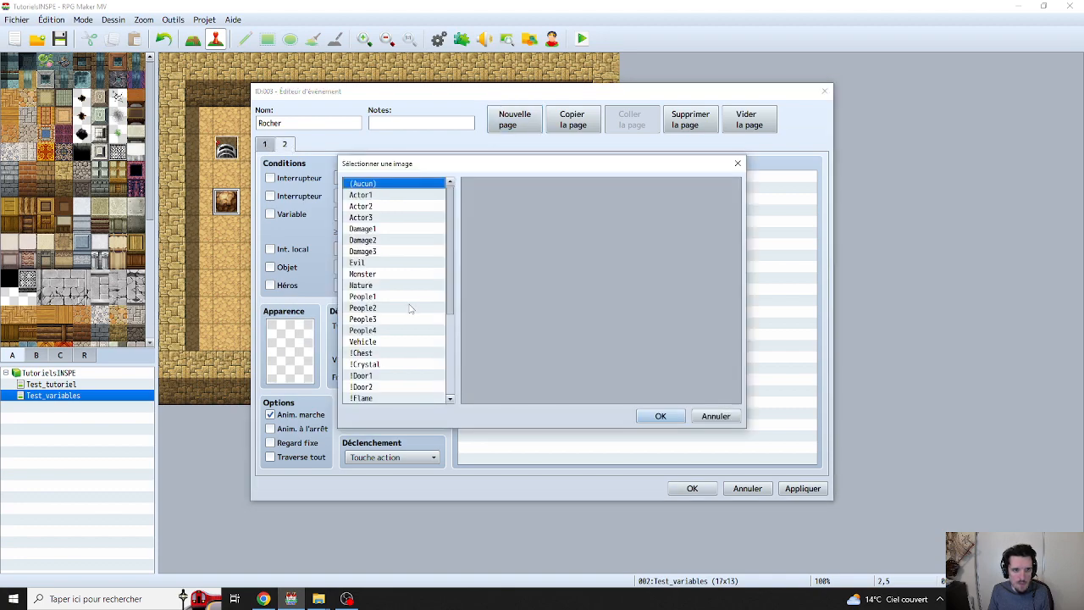
drag(399, 308, 382, 350)
click(715, 415)
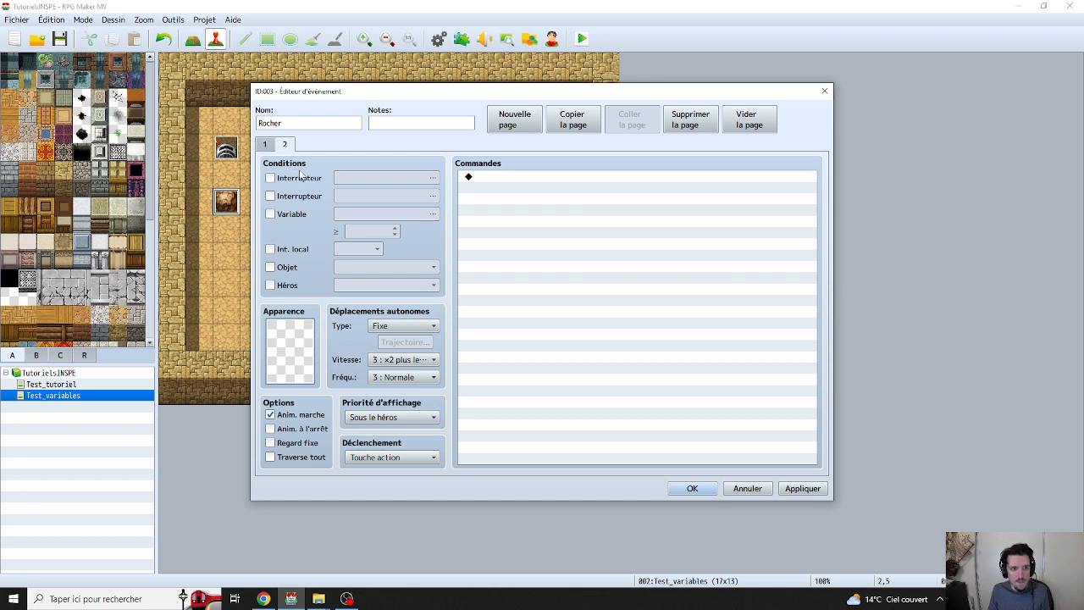
Make page 2 of the Rocher event conditional on switch 0001 Interrupteur_OK, leave its appearance empty, and save the event
click(298, 179)
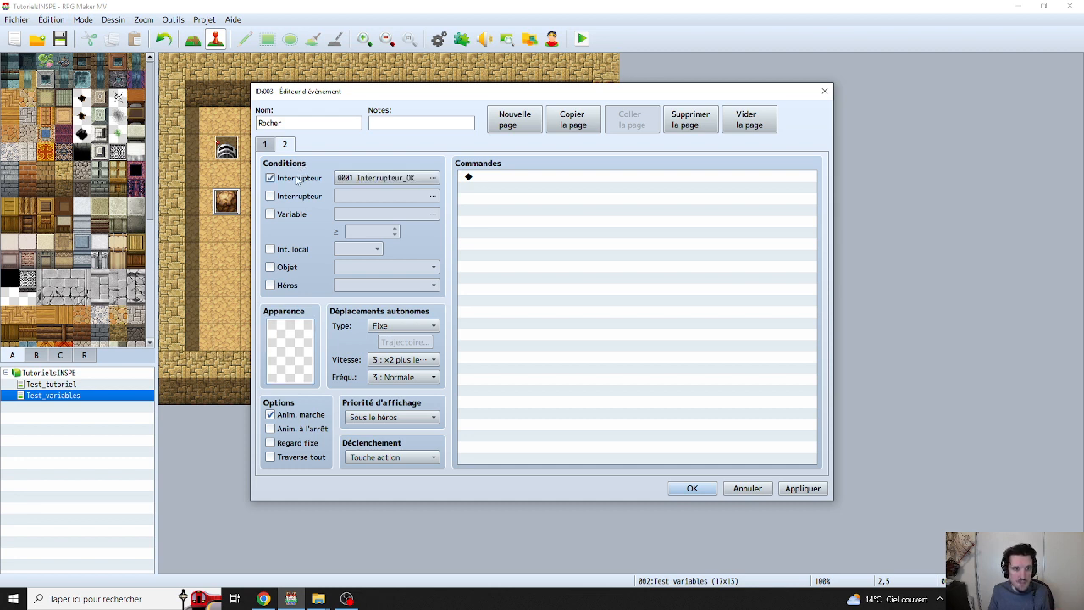
click(425, 178)
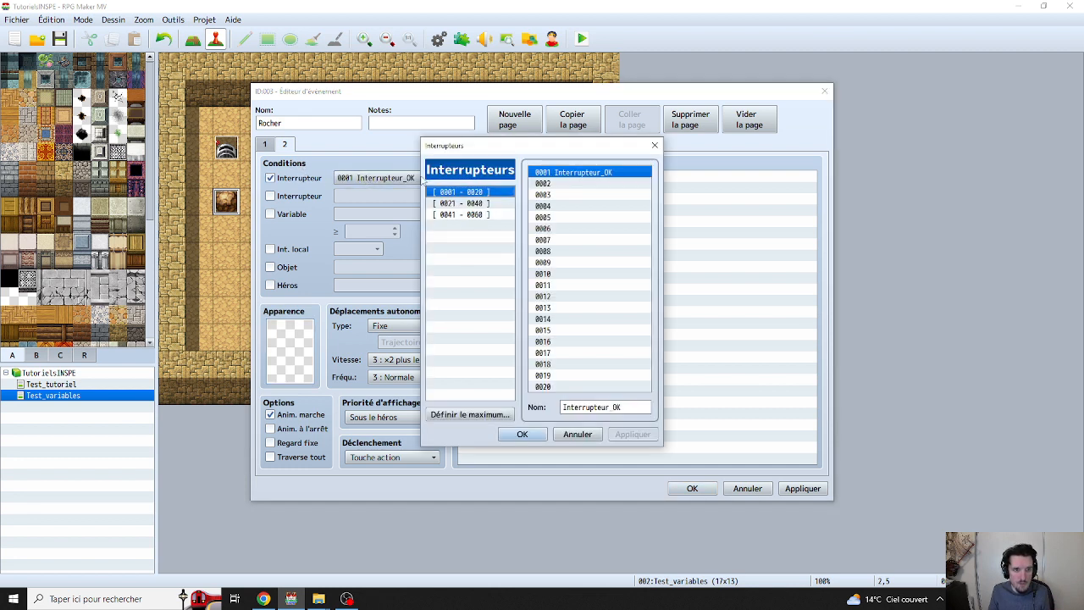
double_click(564, 174)
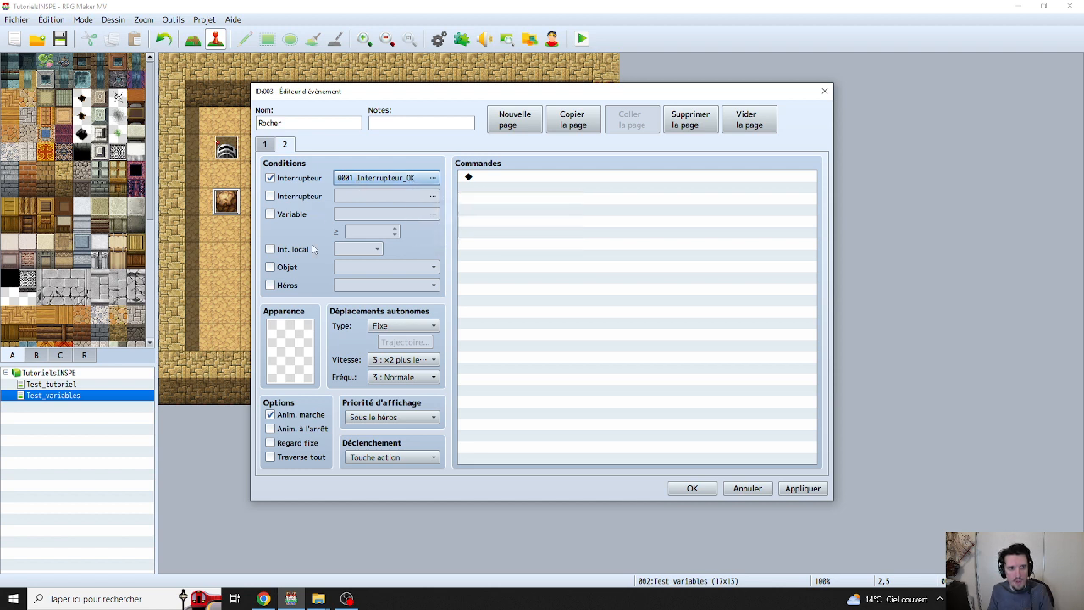
click(266, 145)
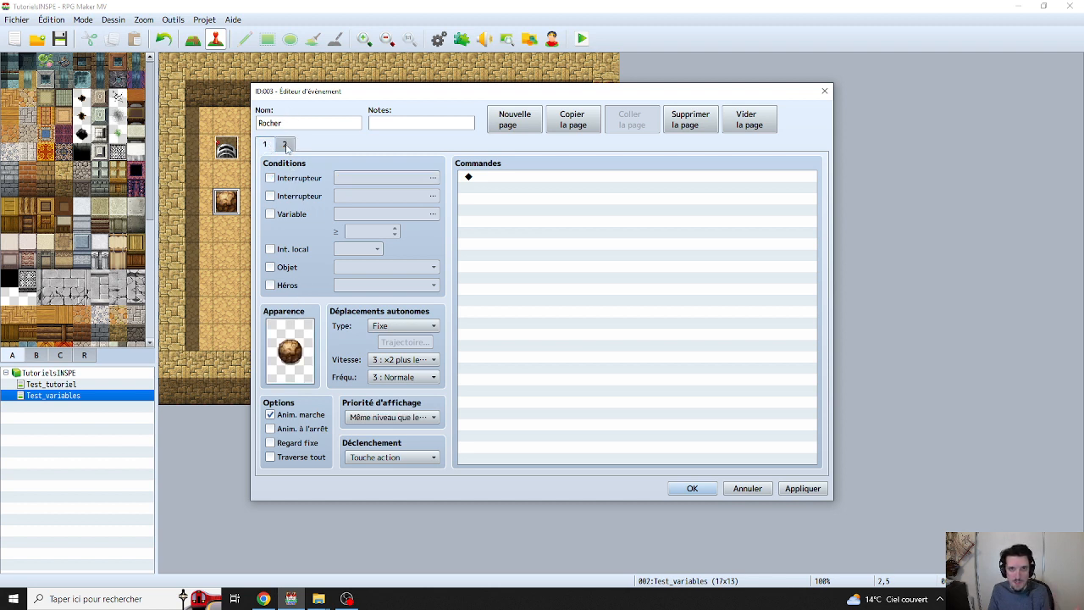
click(287, 145)
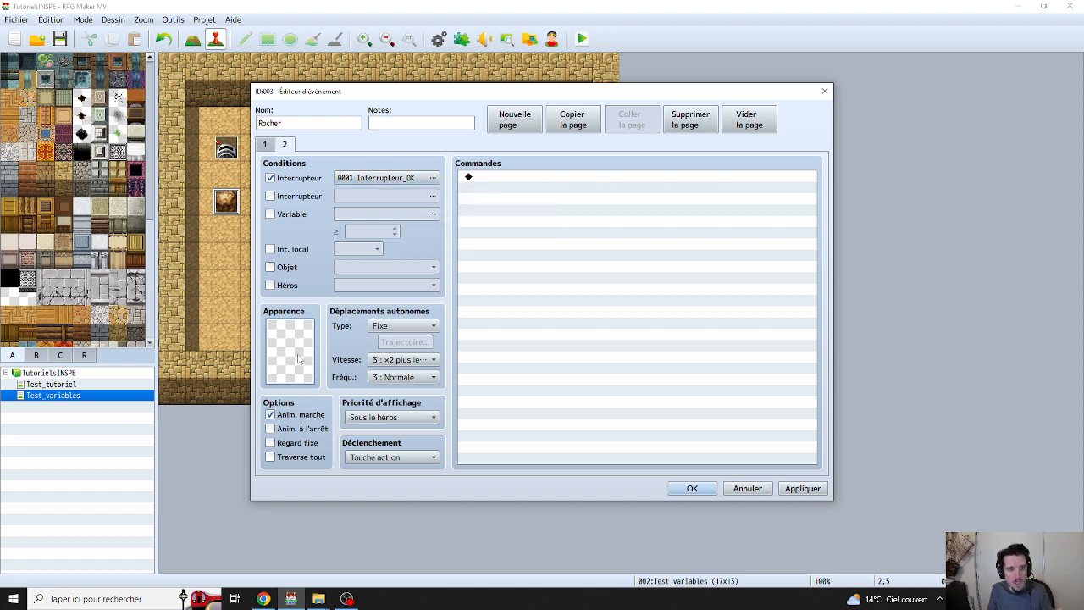
click(510, 180)
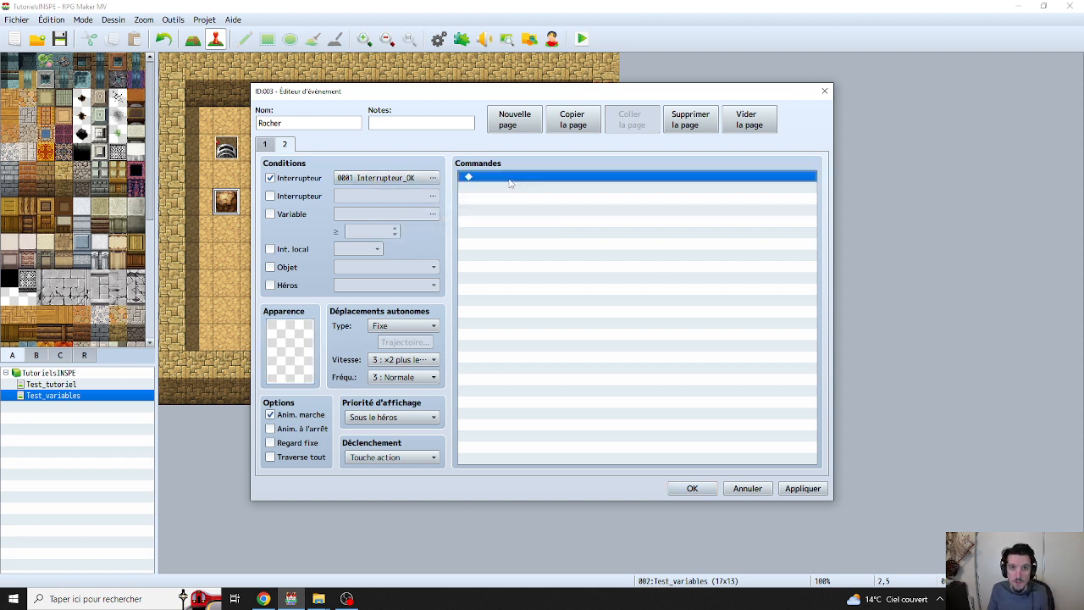
click(289, 345)
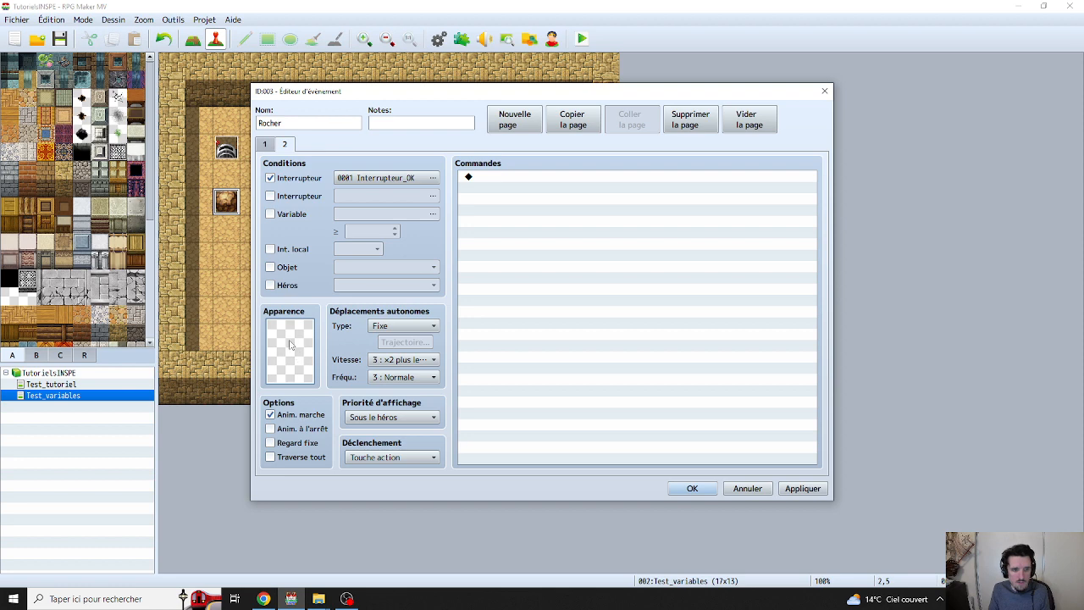
click(690, 489)
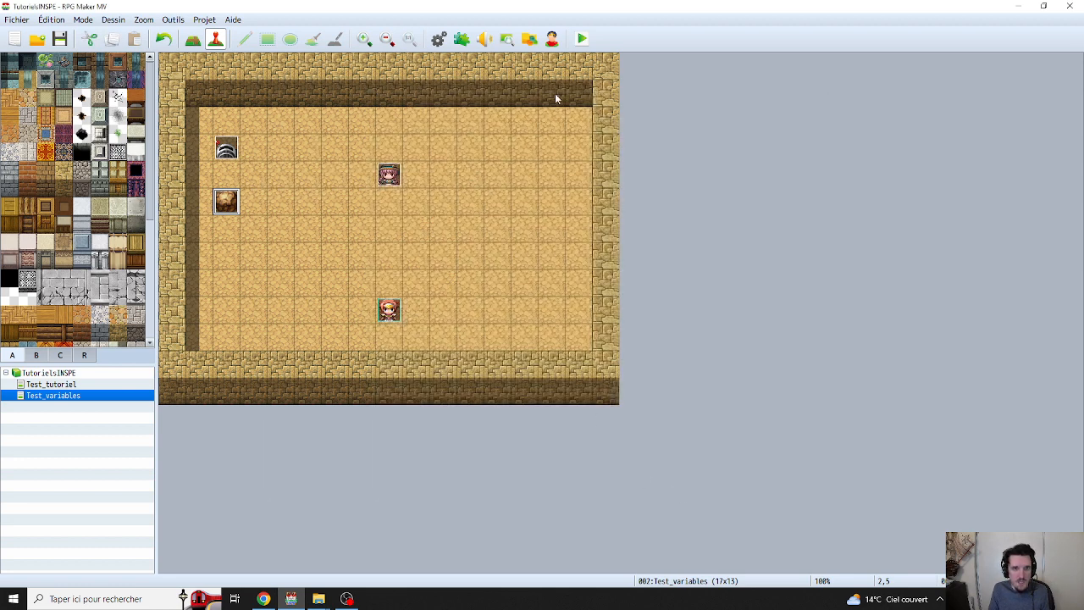
Playtest the game by leading the party past the boulder to the lever and activating it, and close the test window
click(582, 38)
click(508, 315)
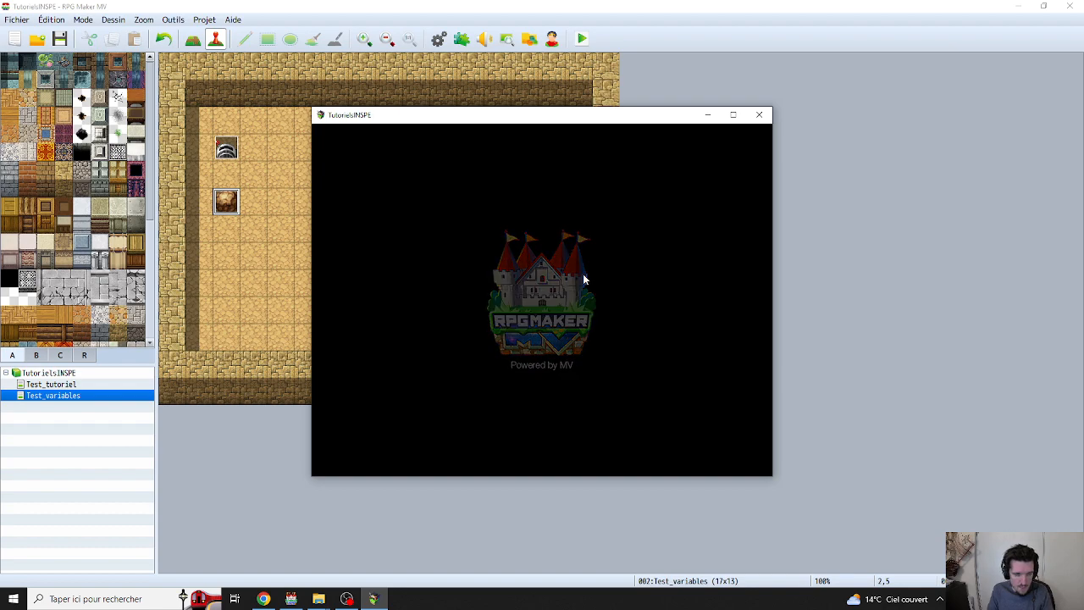
key(Return)
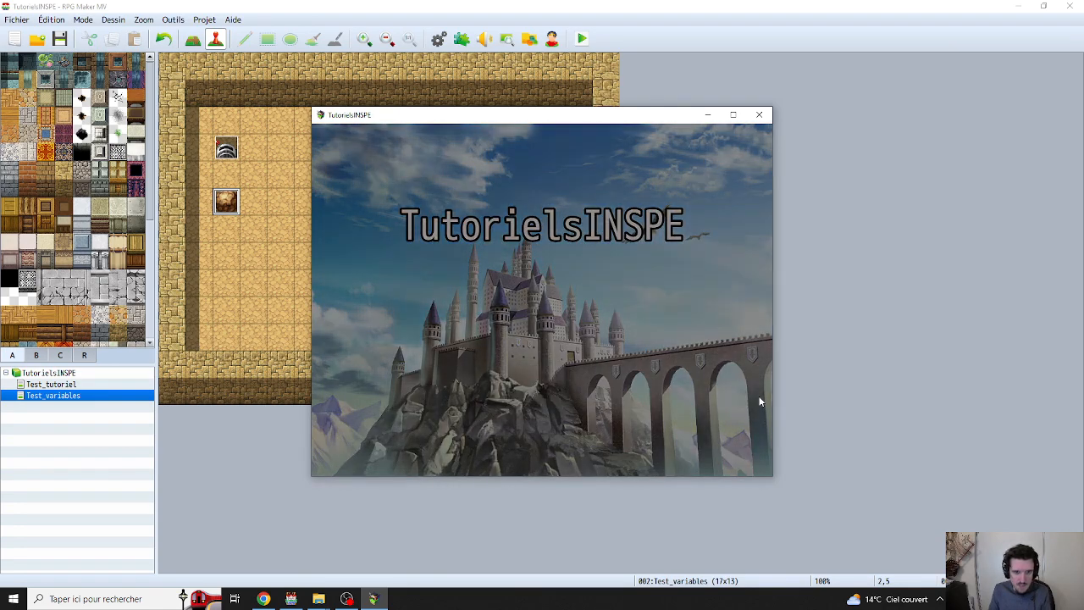
key(Left)
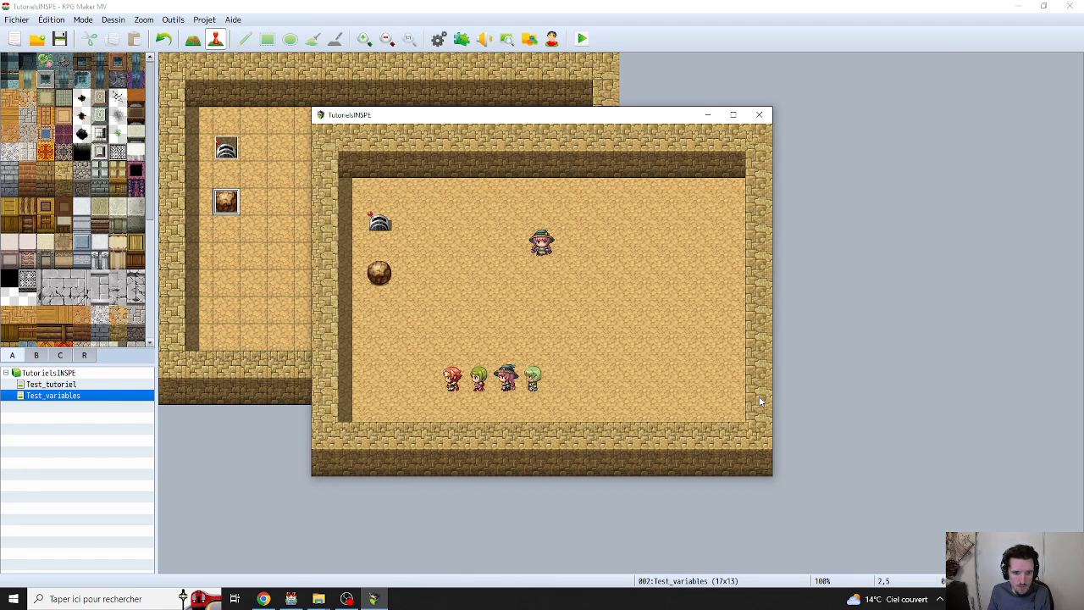
key(Up)
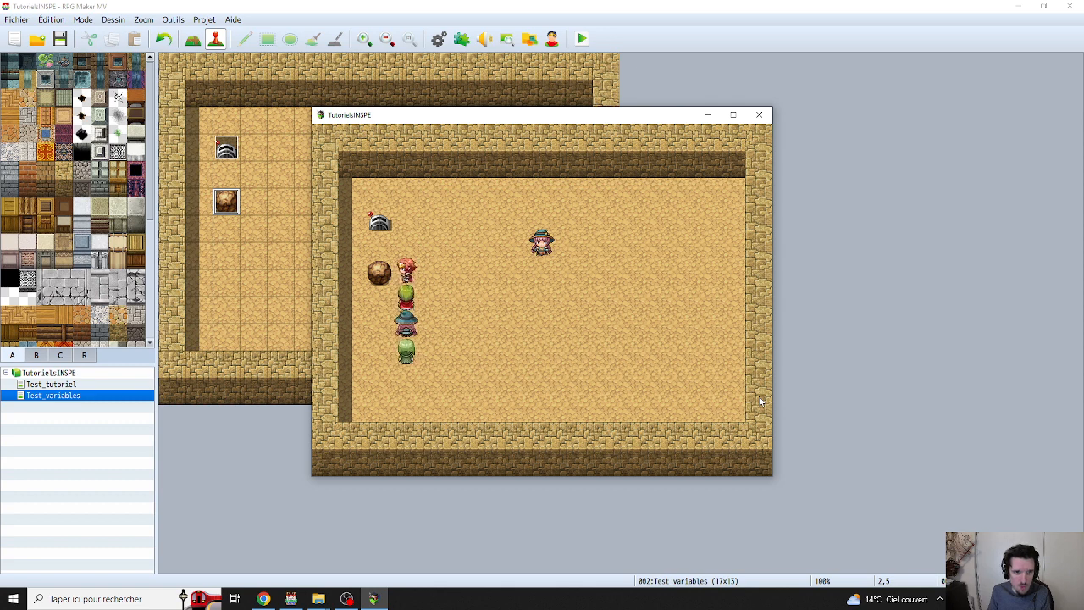
key(Up)
key(Up)
key(Right)
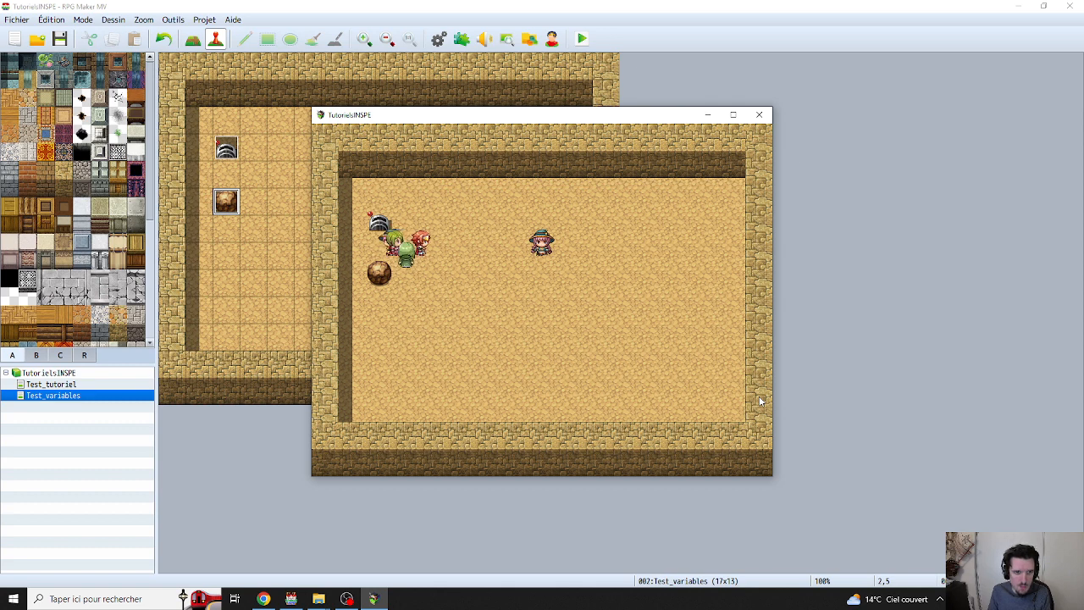
key(Up)
key(Left)
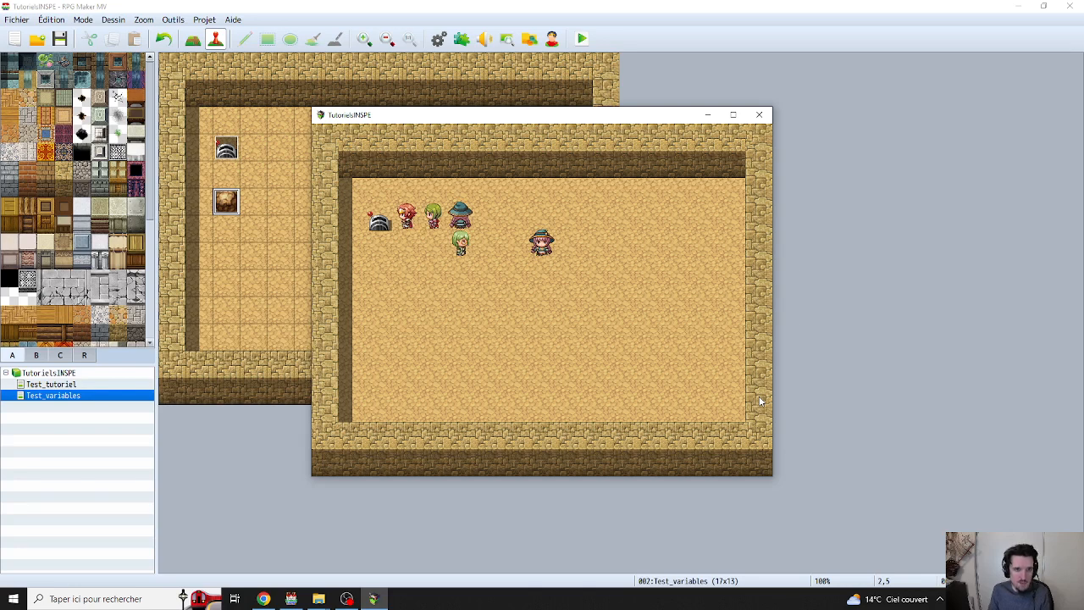
click(759, 115)
Add a second page to the Interrupteur event, conditional on switch 0001 Interrupteur_OK, and apply the change
double_click(226, 148)
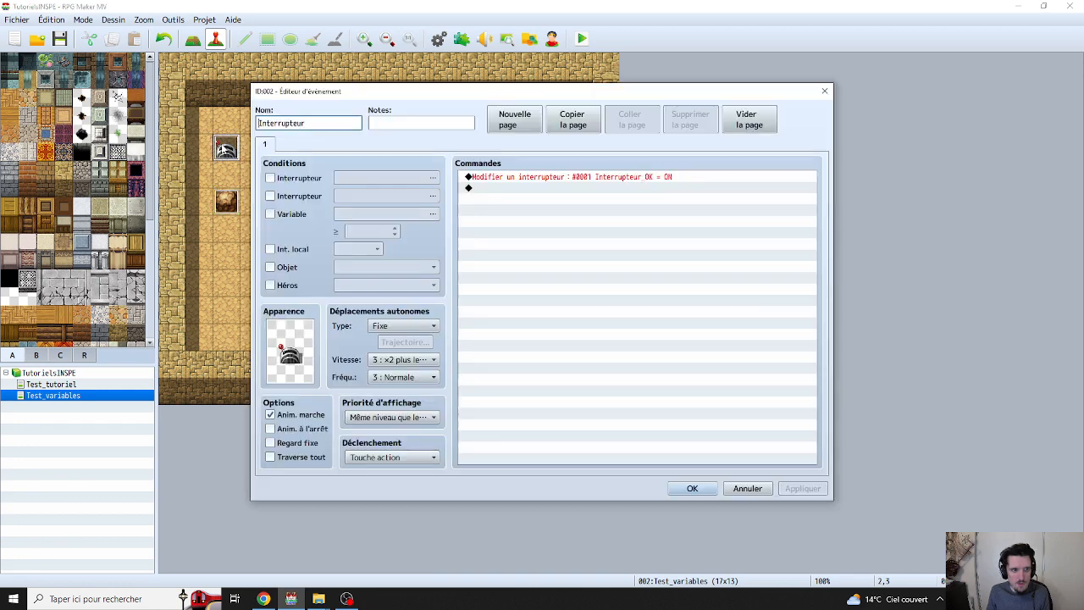
click(512, 124)
click(268, 146)
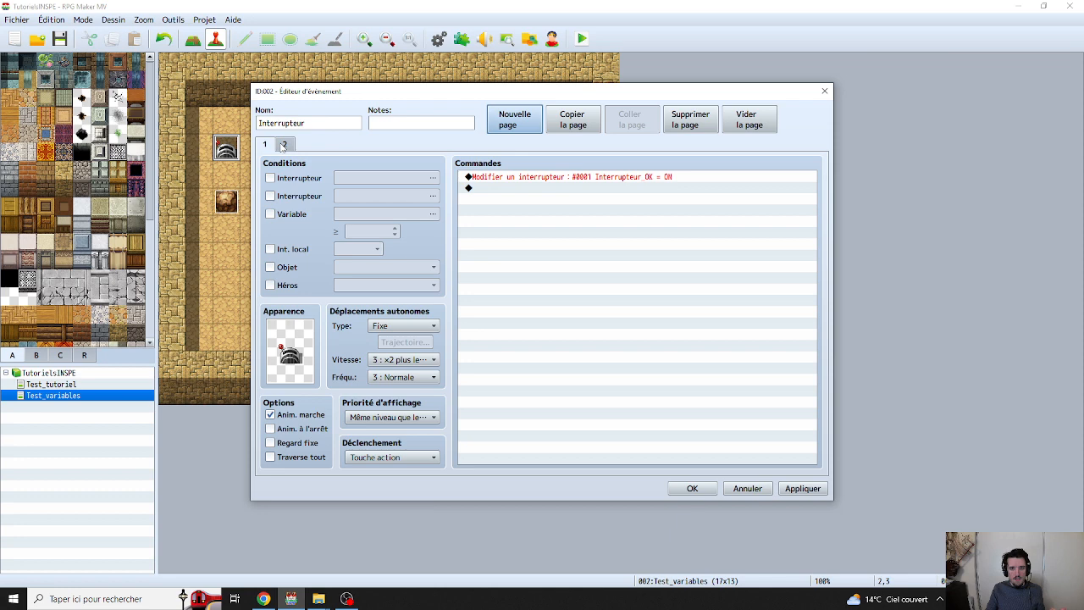
click(284, 146)
click(270, 177)
click(353, 180)
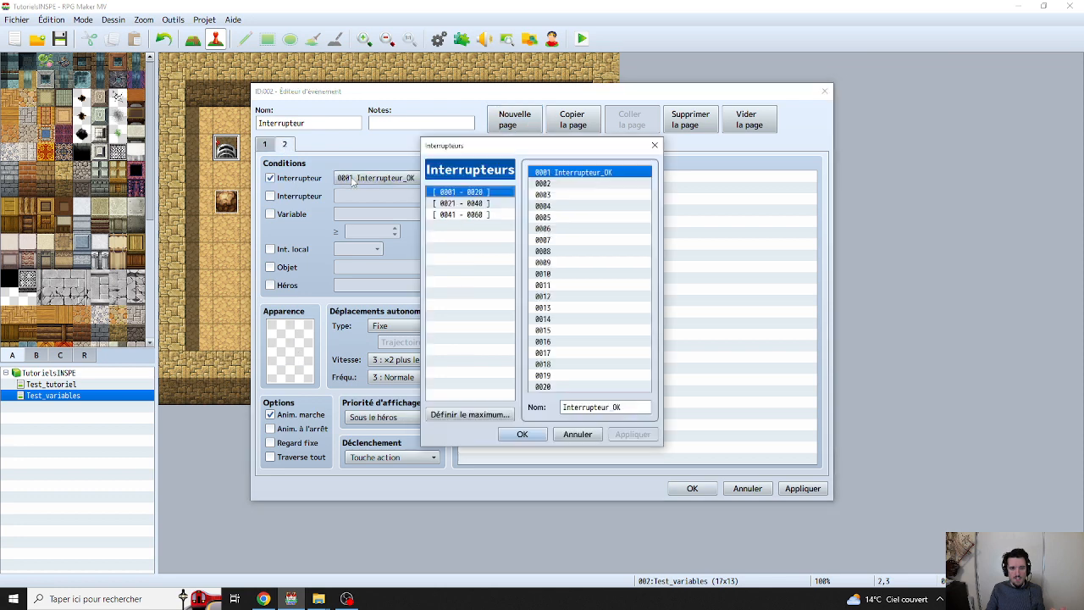
double_click(569, 173)
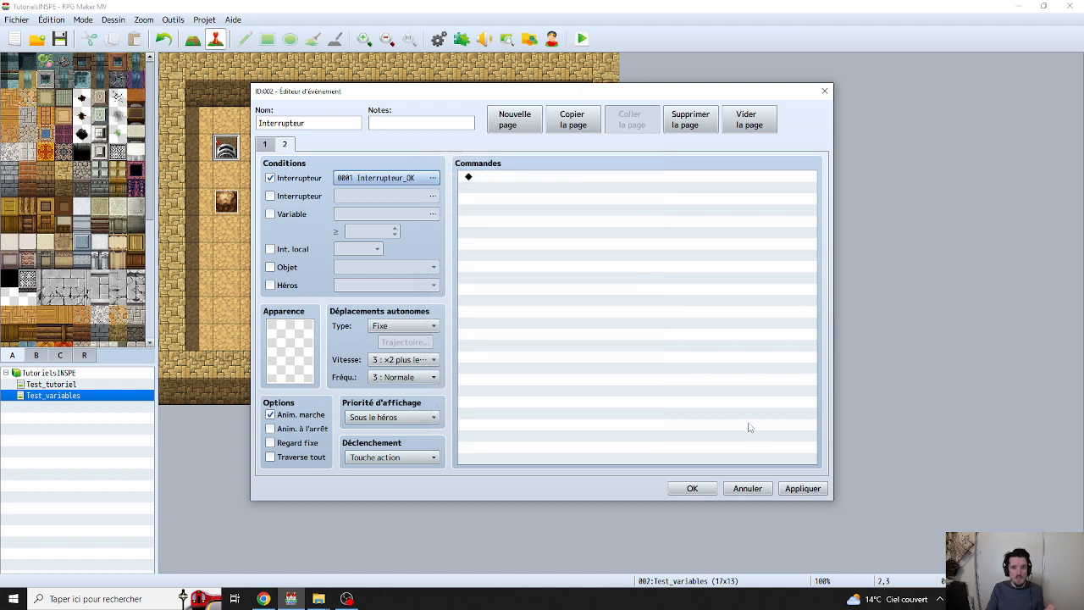
click(797, 489)
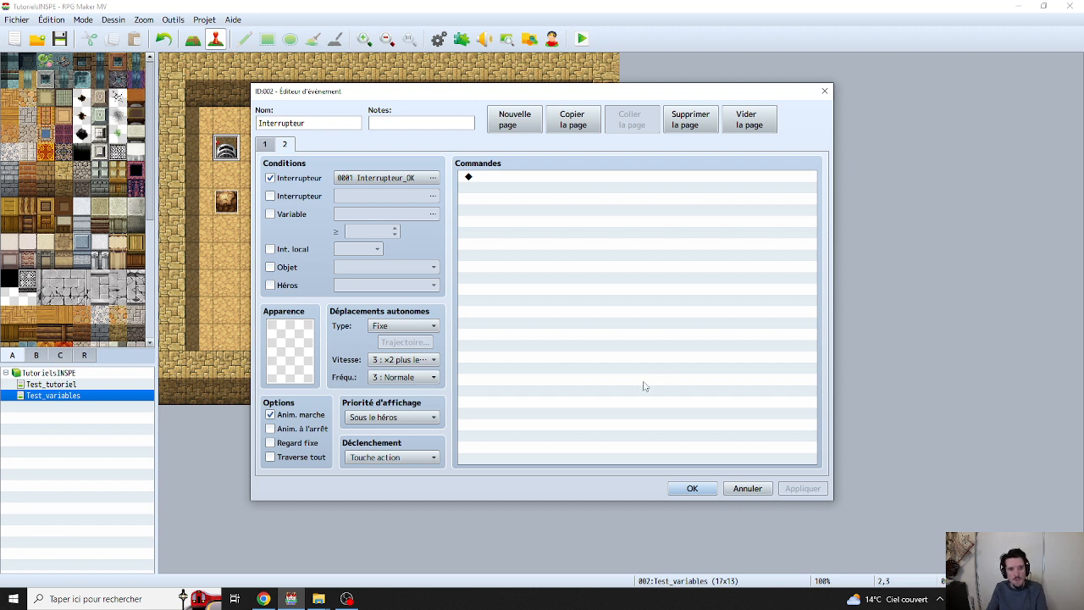
Set the display priority of the Interrupteur event's page 2 to Même niveau que le héros
click(520, 179)
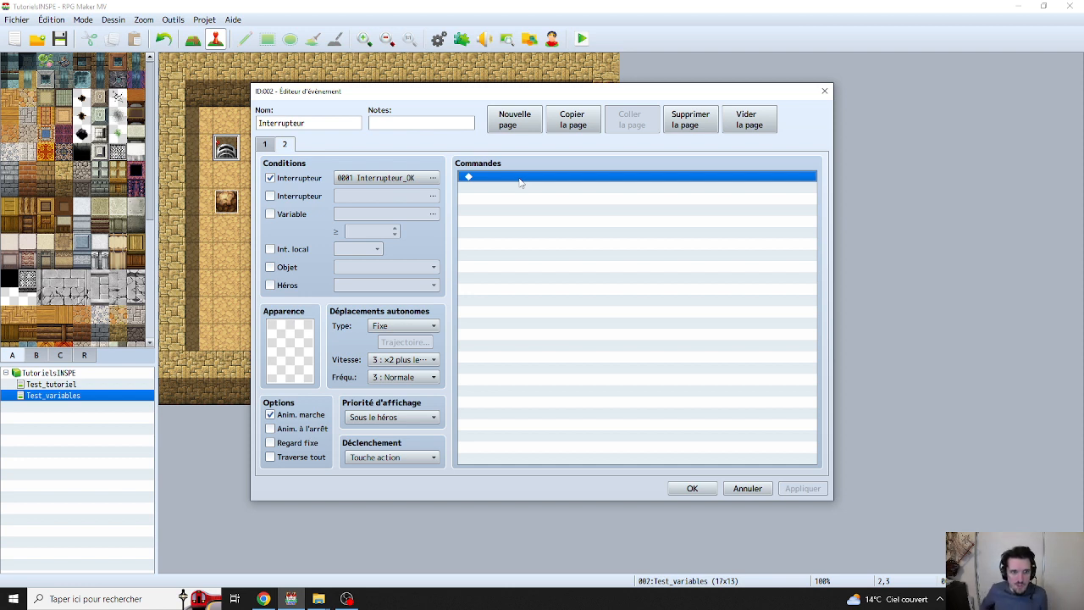
click(382, 418)
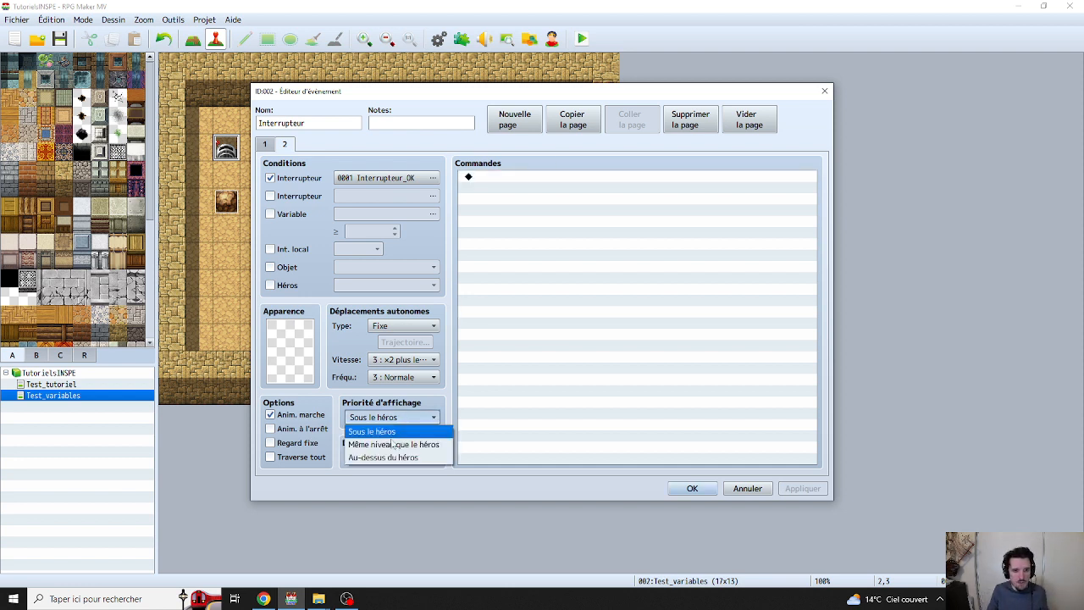
click(398, 444)
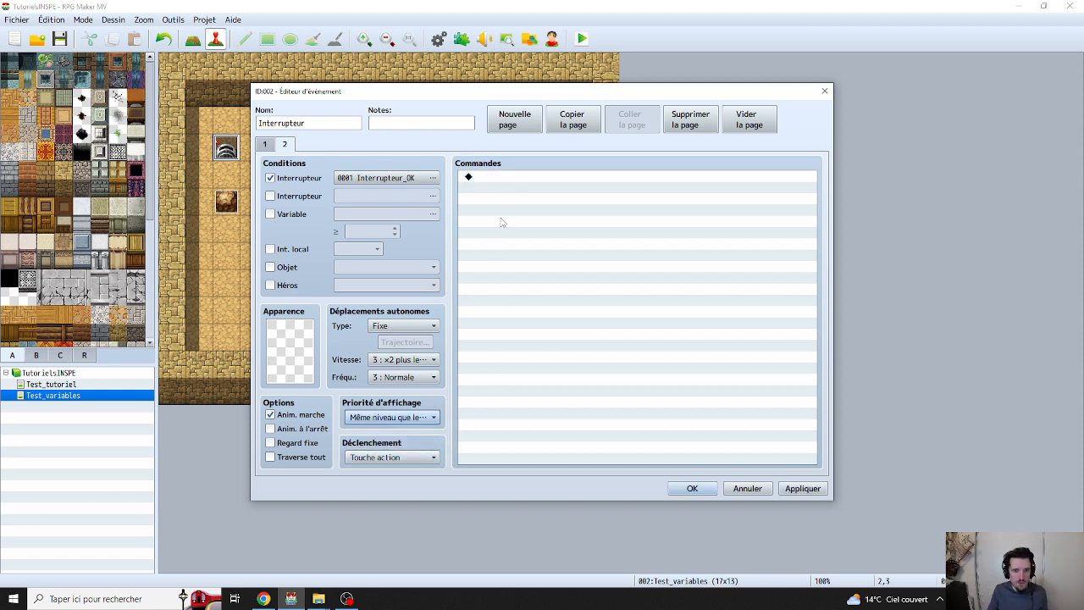
double_click(507, 179)
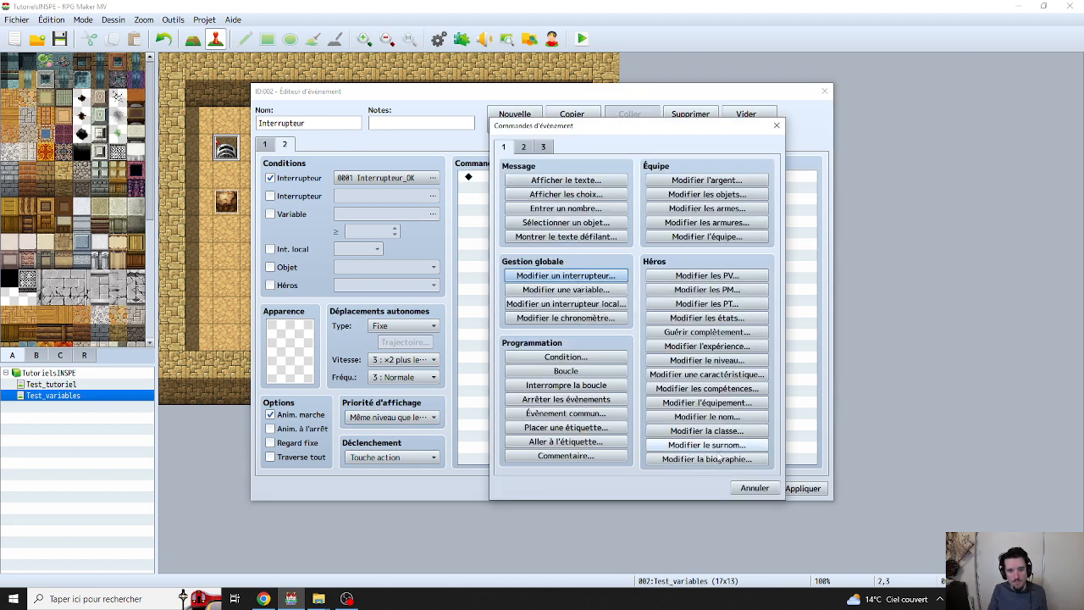
click(754, 488)
Give page 2 of the Interrupteur event the !Switch1 image of the red lever tilted to the right
double_click(286, 354)
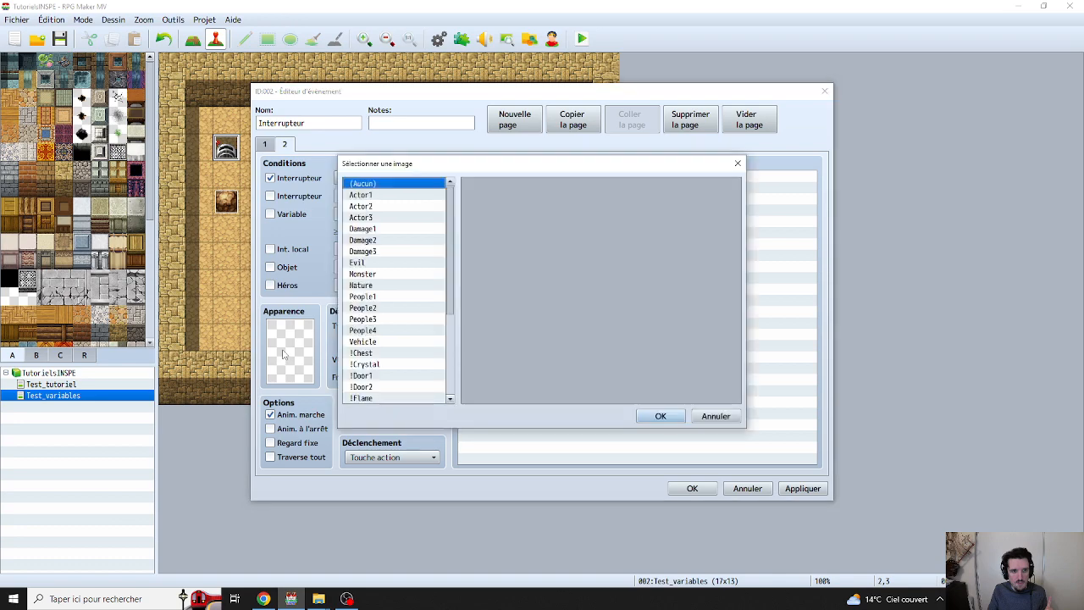
click(388, 331)
mouse_move(389, 334)
mouse_down()
mouse_move(390, 418)
mouse_move(401, 327)
mouse_move(400, 348)
mouse_up()
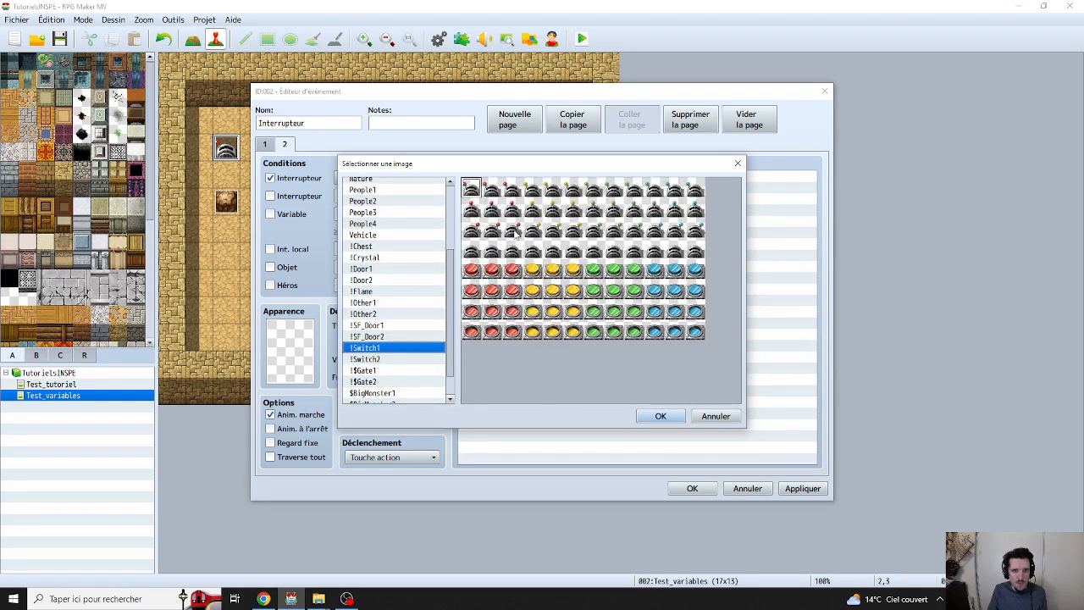
click(514, 231)
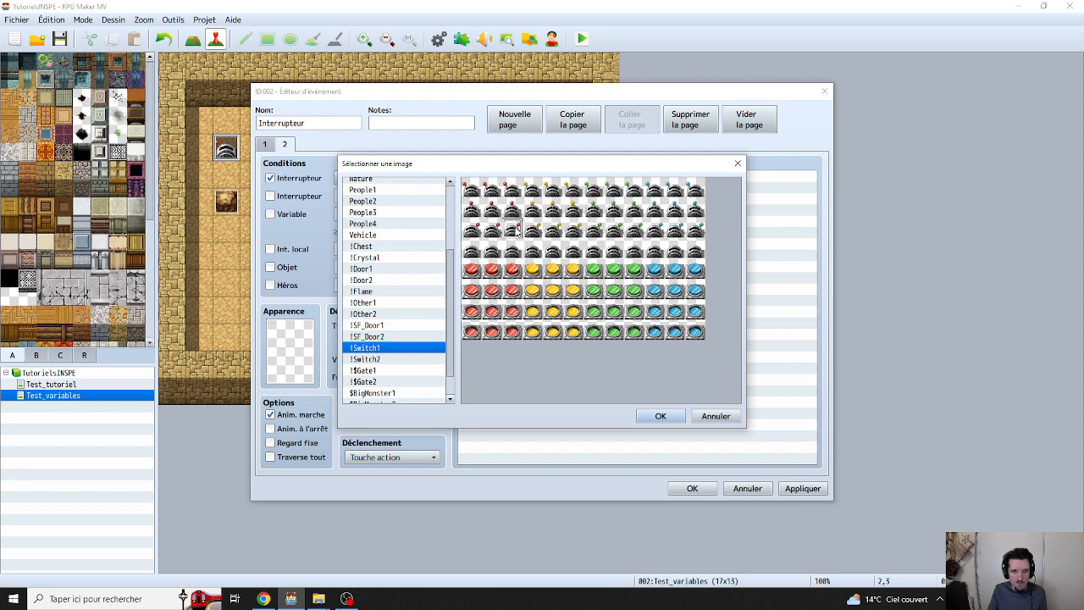
click(661, 415)
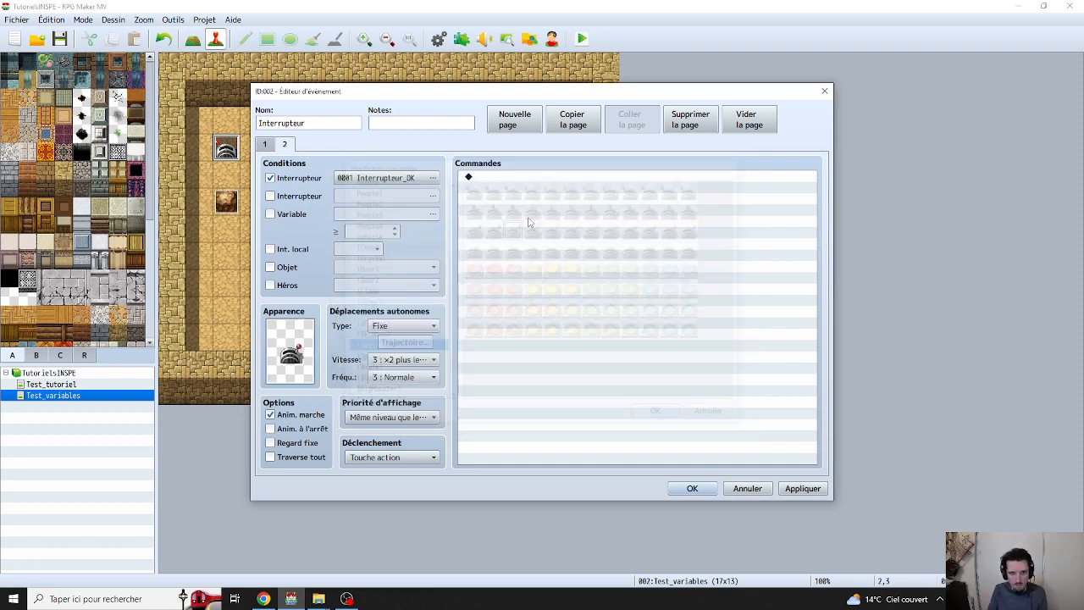
Add a command to page 2 of the Interrupteur event that sets switch 0001 Interrupteur_OK to OFF
double_click(506, 180)
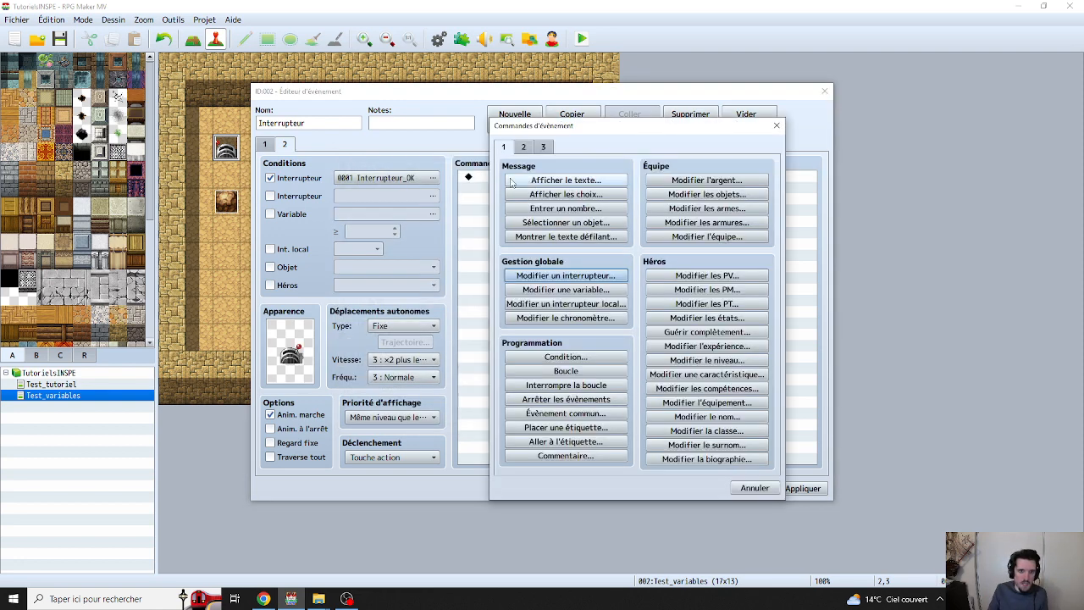
click(550, 276)
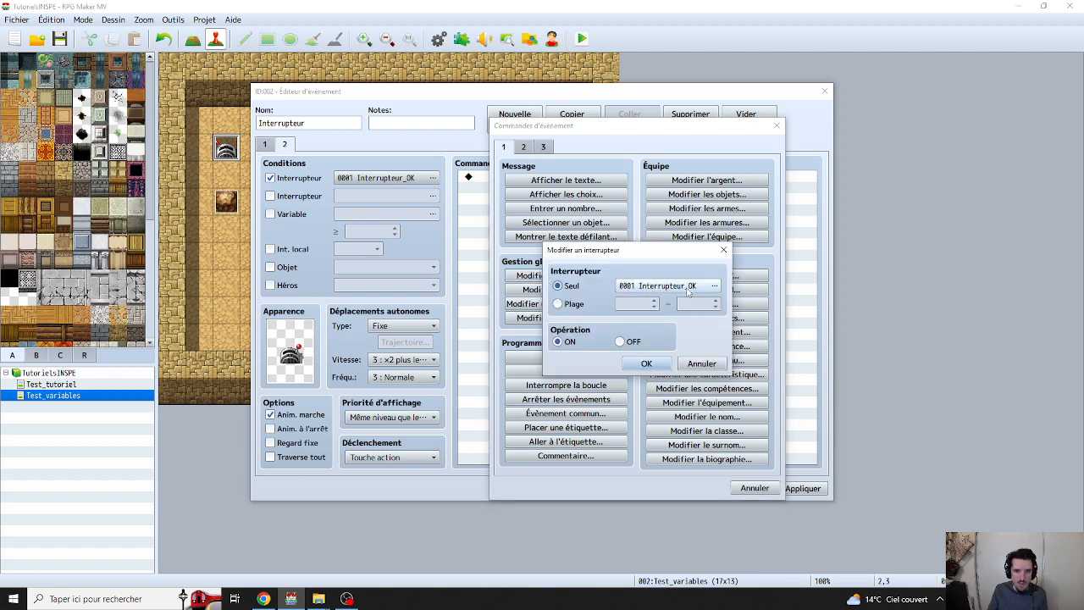
click(620, 341)
click(646, 363)
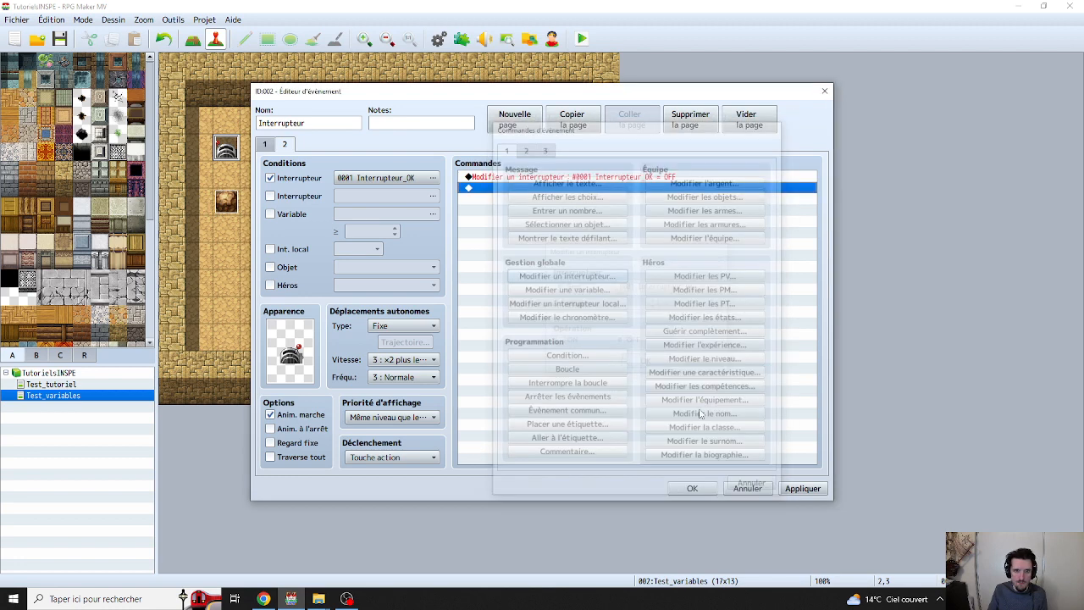
Compare the conditions, lever images and switch commands on pages 1 and 2 of the Interrupteur event, and close its editor keeping the changes
click(265, 144)
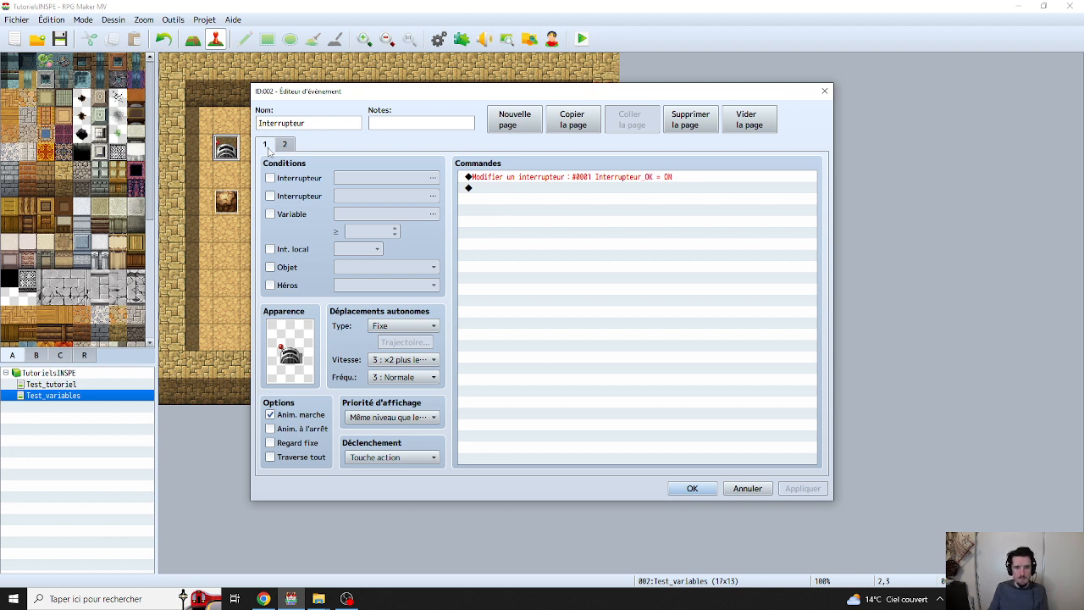
click(512, 179)
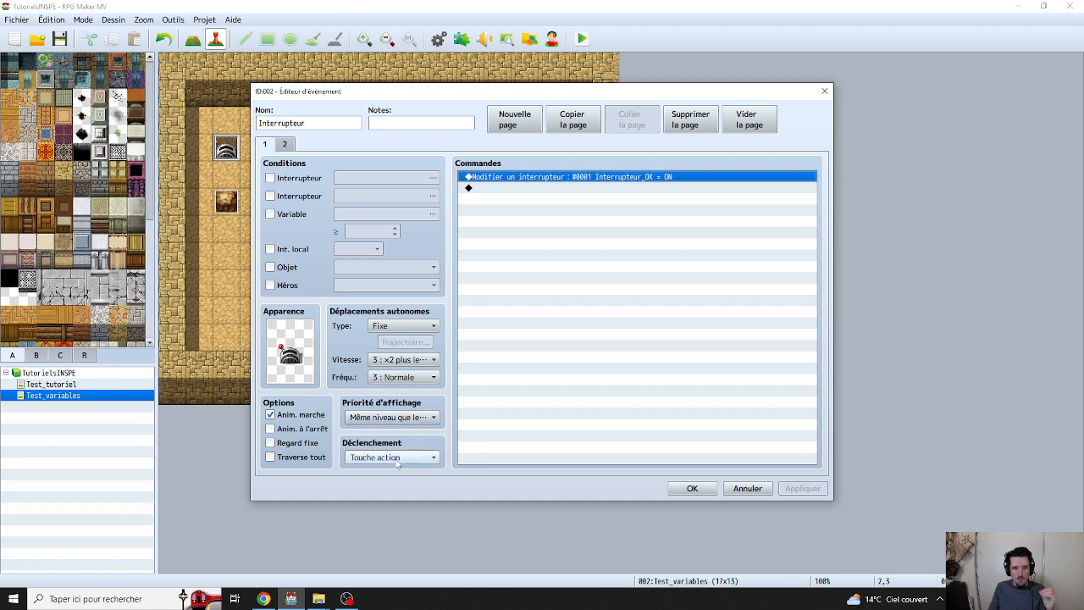
click(291, 356)
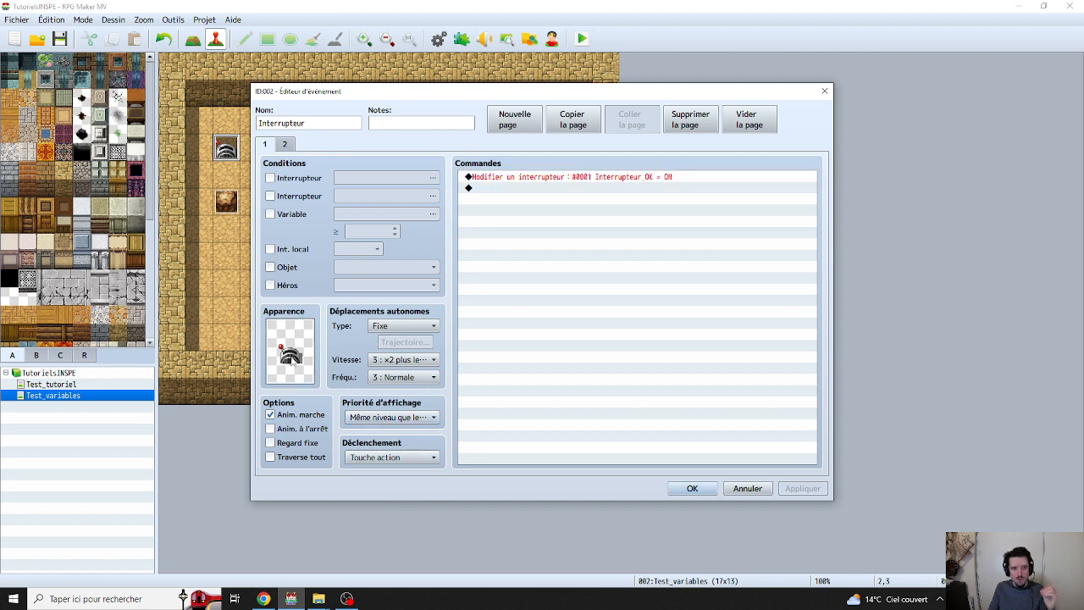
click(500, 180)
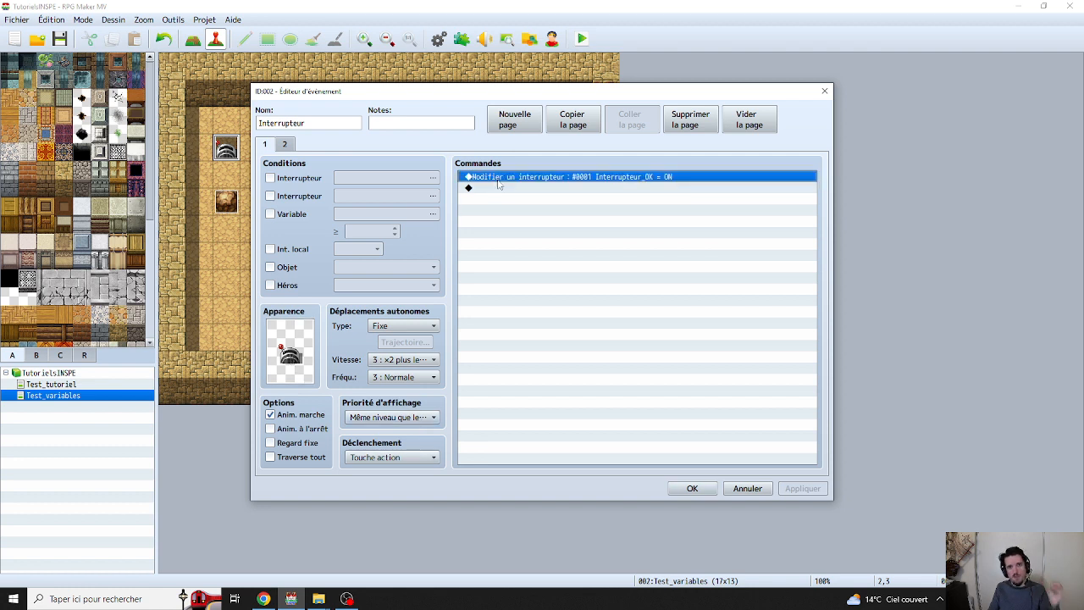
click(285, 144)
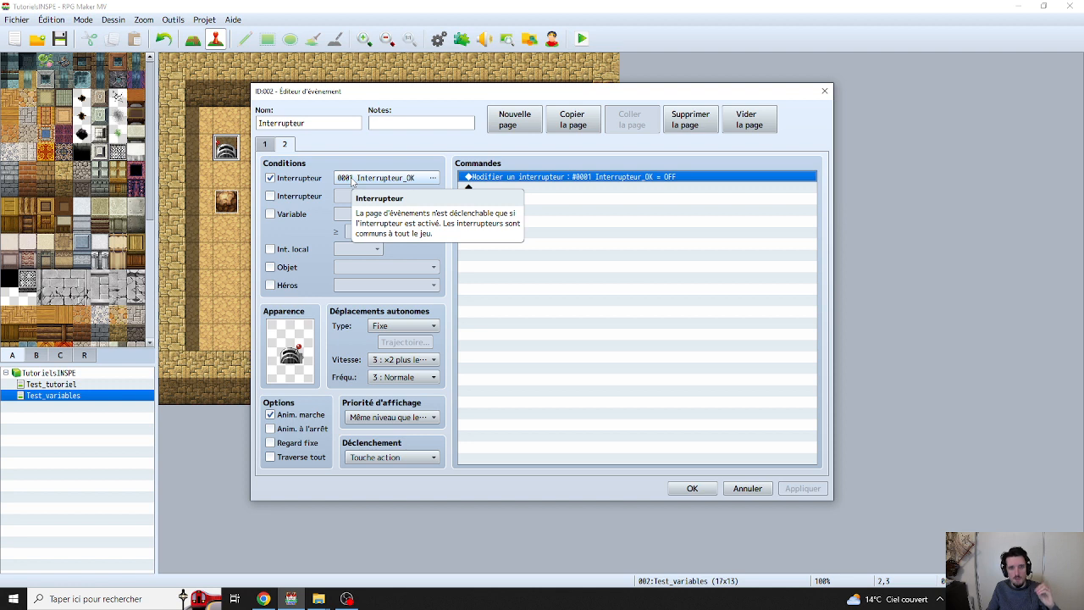
click(286, 145)
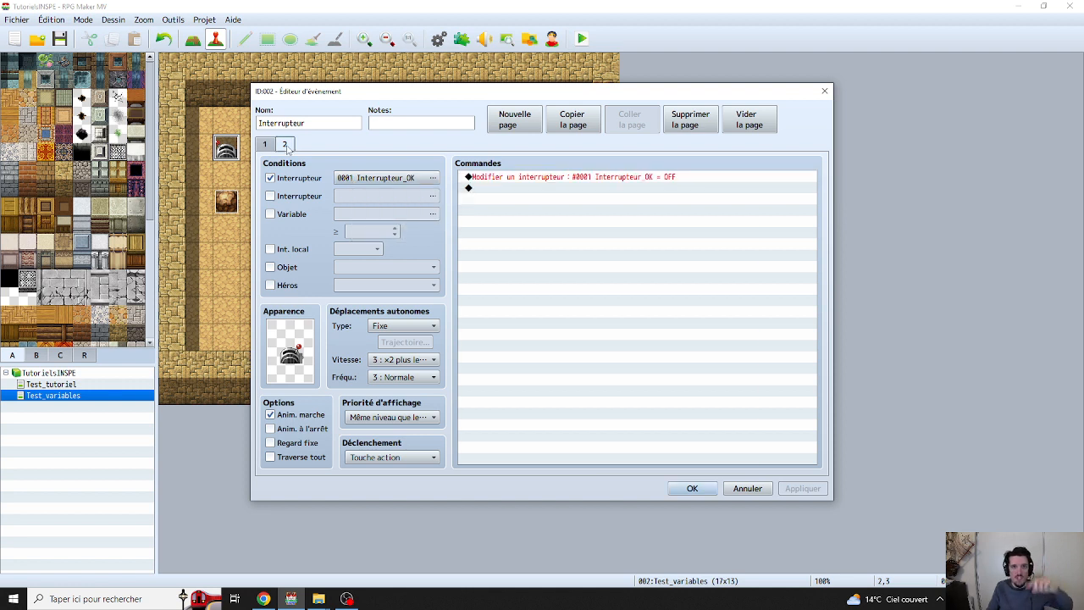
click(492, 180)
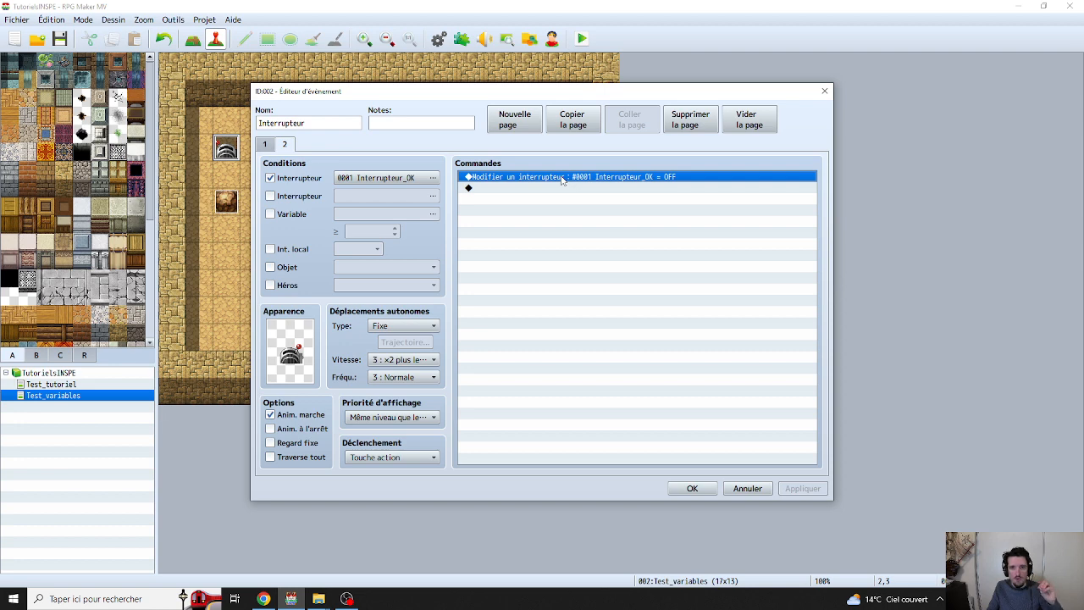
click(692, 489)
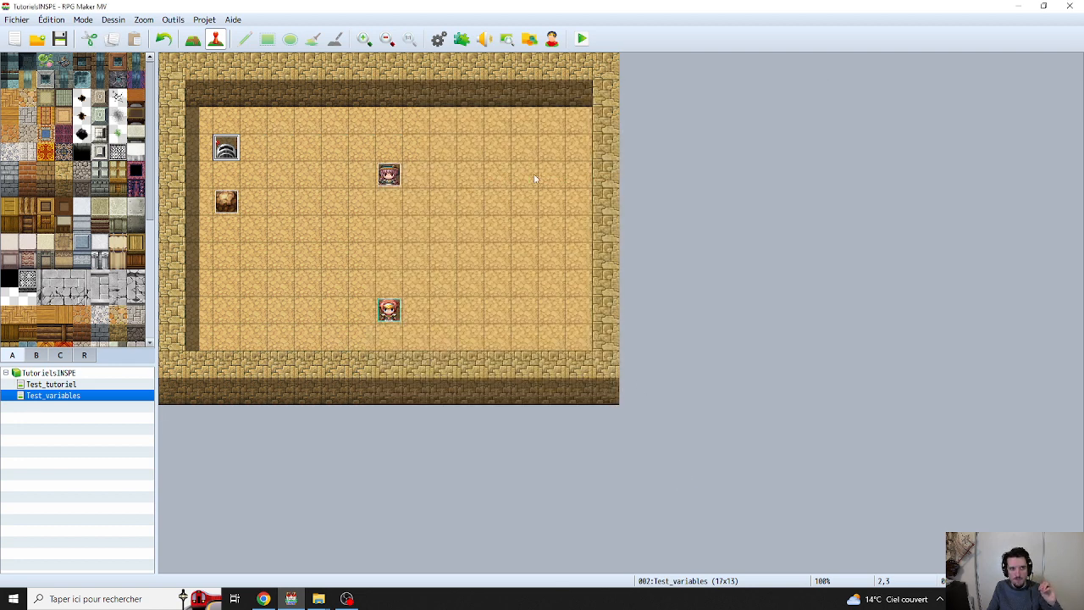
Playtest the game by leading the party to the lever and toggling it repeatedly, and close the test window
click(582, 39)
click(506, 320)
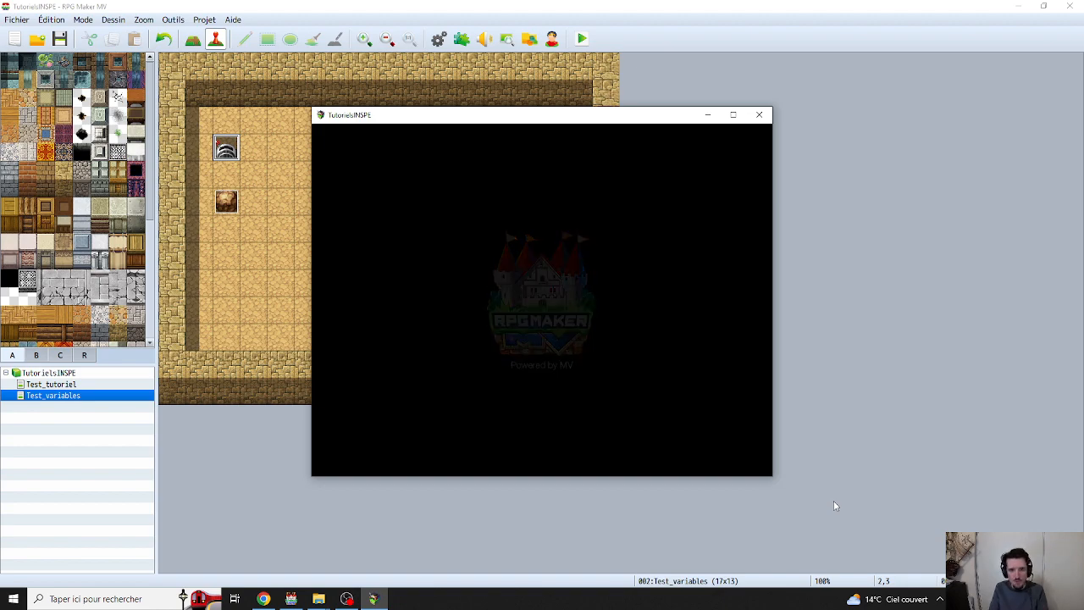
key(Return)
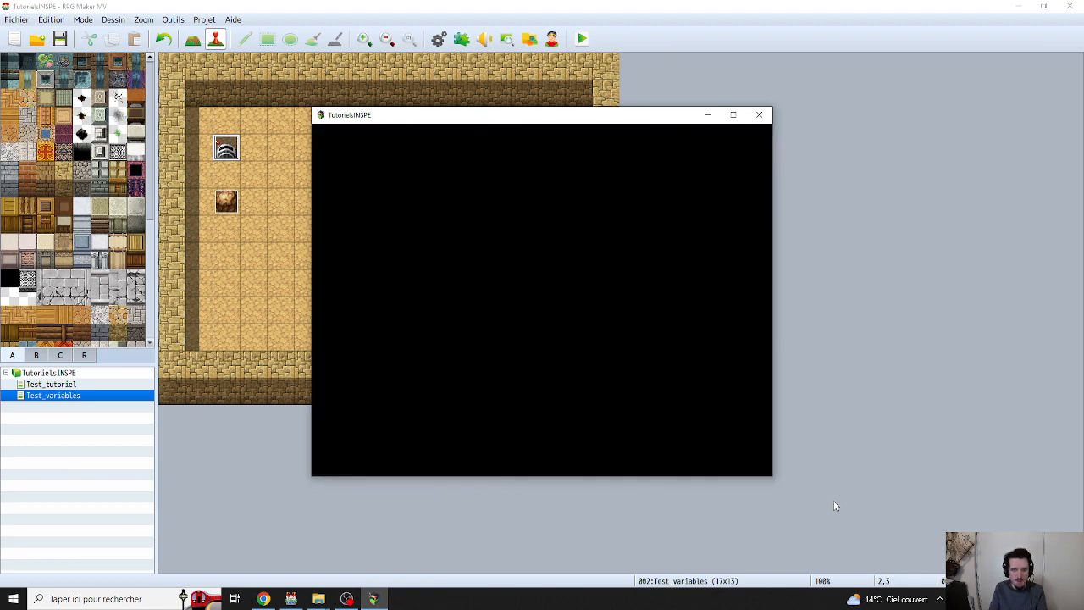
key(Left)
key(Up)
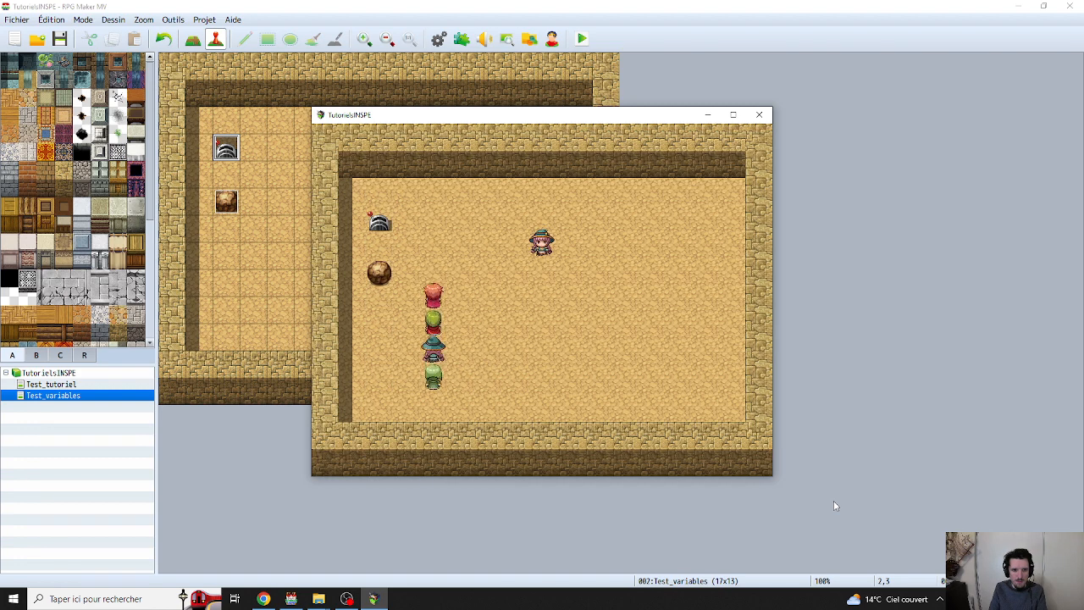
key(Left)
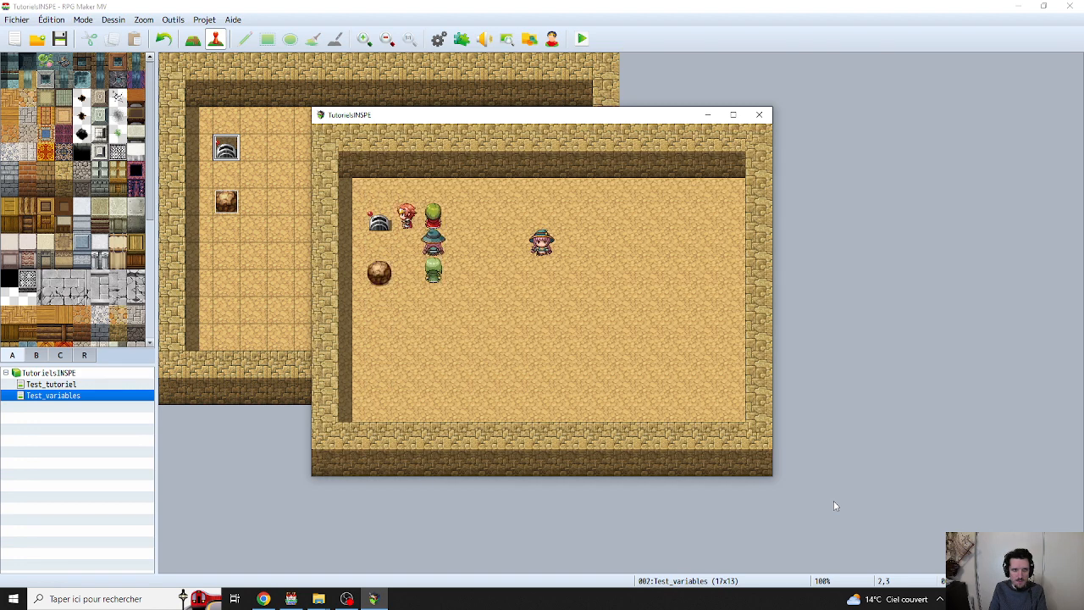
key(Return)
key(Return)
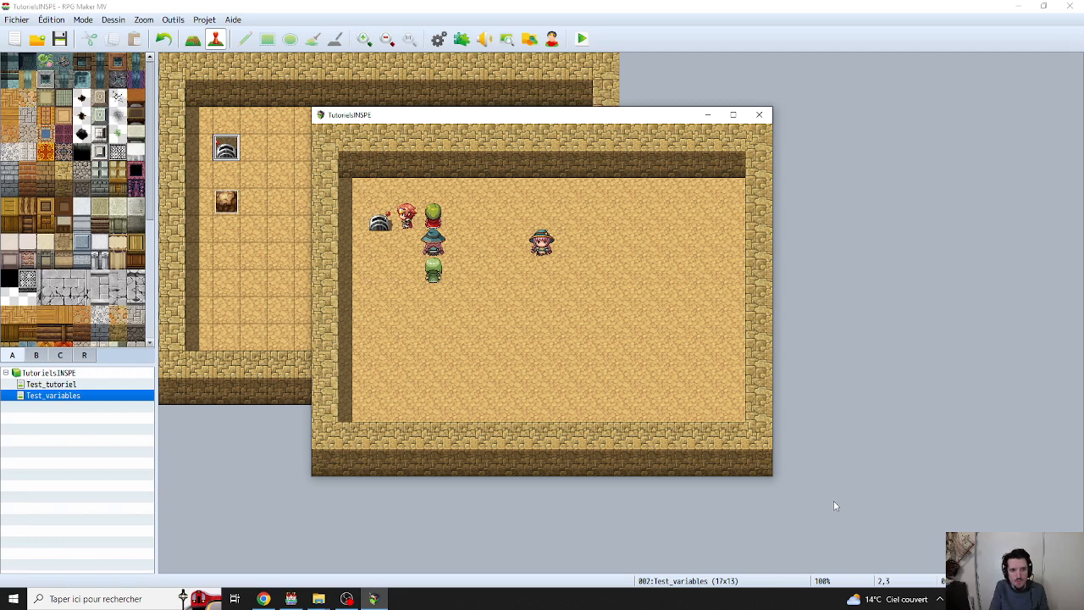
click(759, 114)
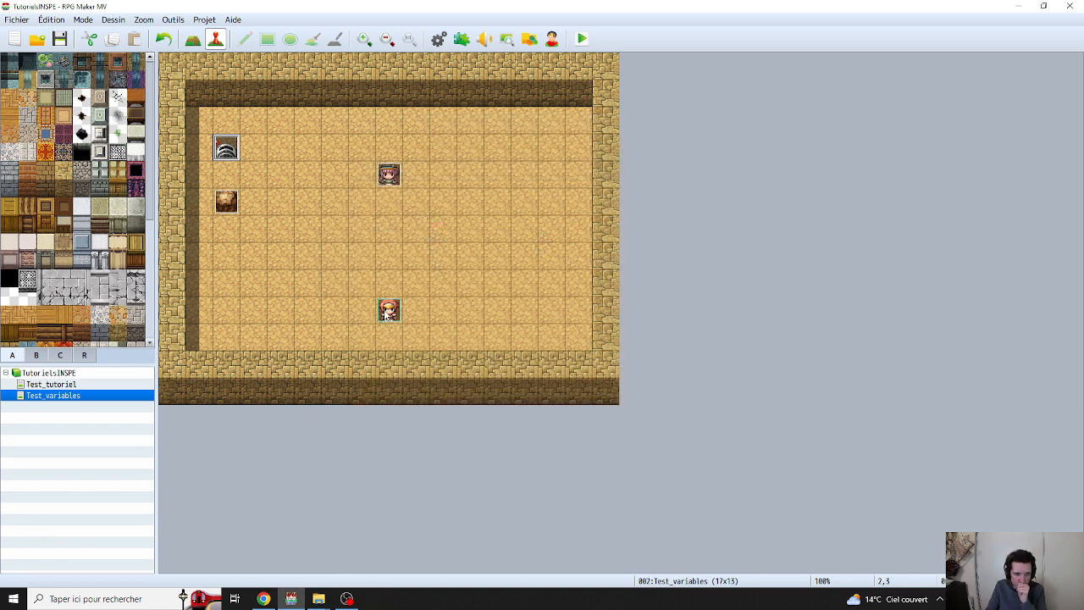
Move the hero's starting position to tile 4,3 near the lever, run a playtest from there, and close the test window
click(387, 310)
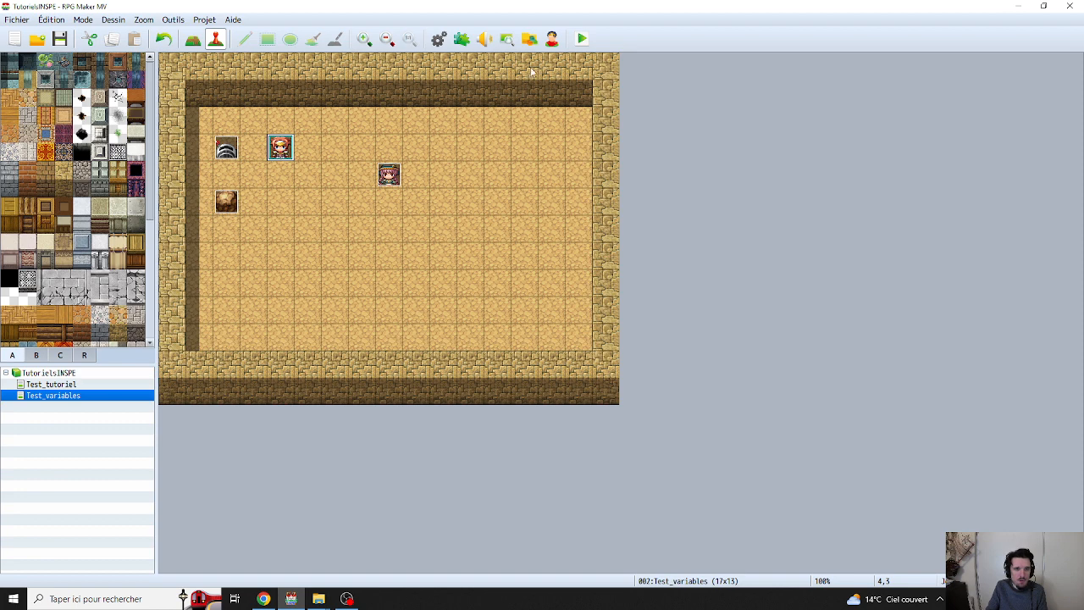
click(581, 39)
click(521, 314)
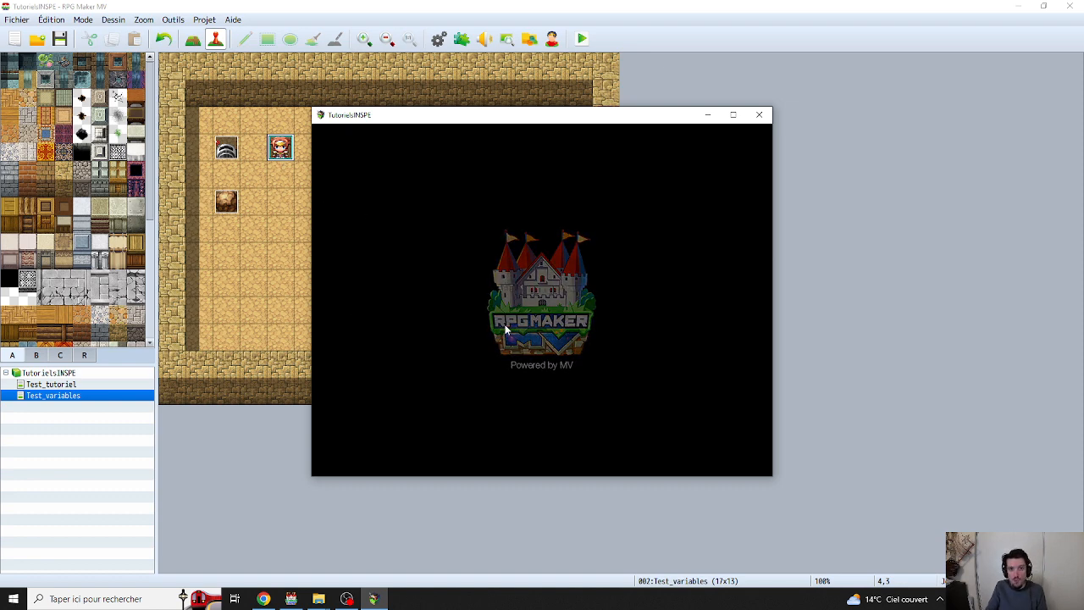
click(522, 362)
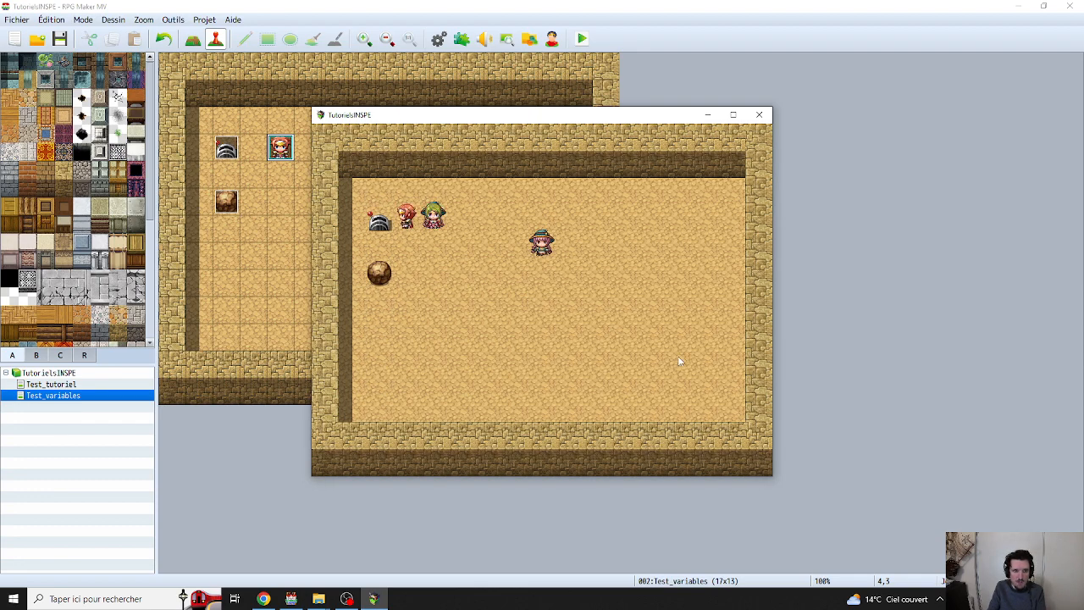
click(759, 114)
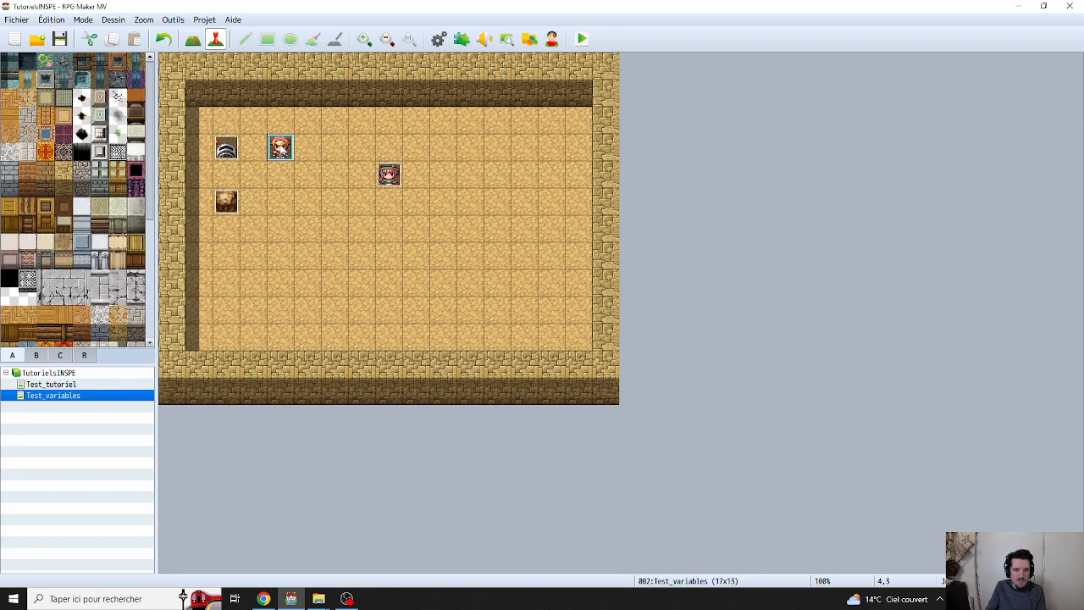
right_click(281, 145)
key(Escape)
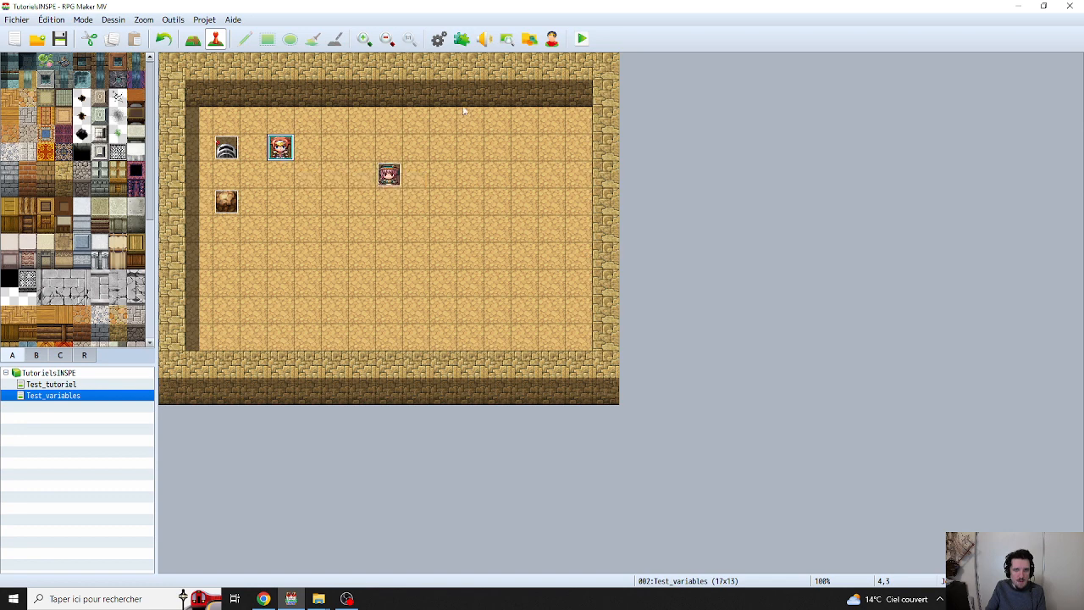